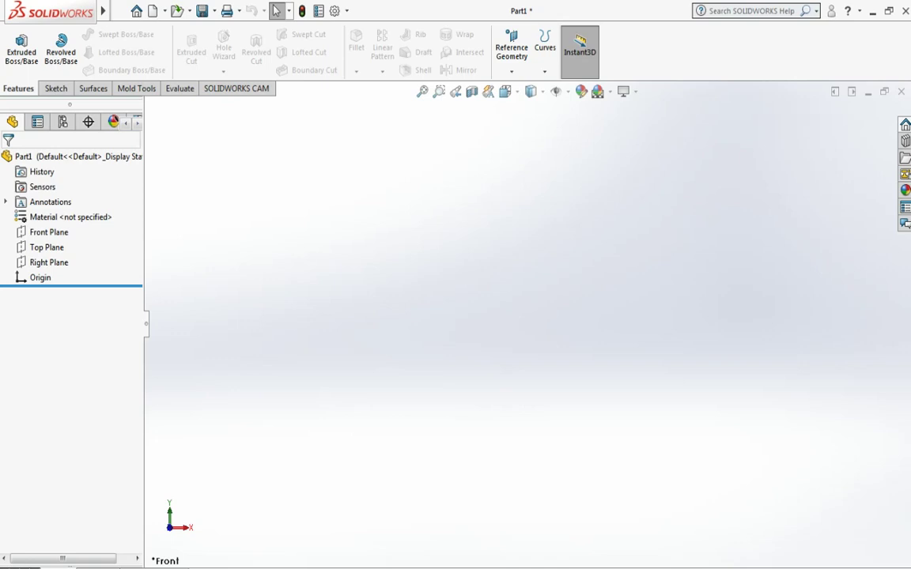
Create a new sketch, Sketch2, on the Front Plane from its right-click menu.
right_click(55, 233)
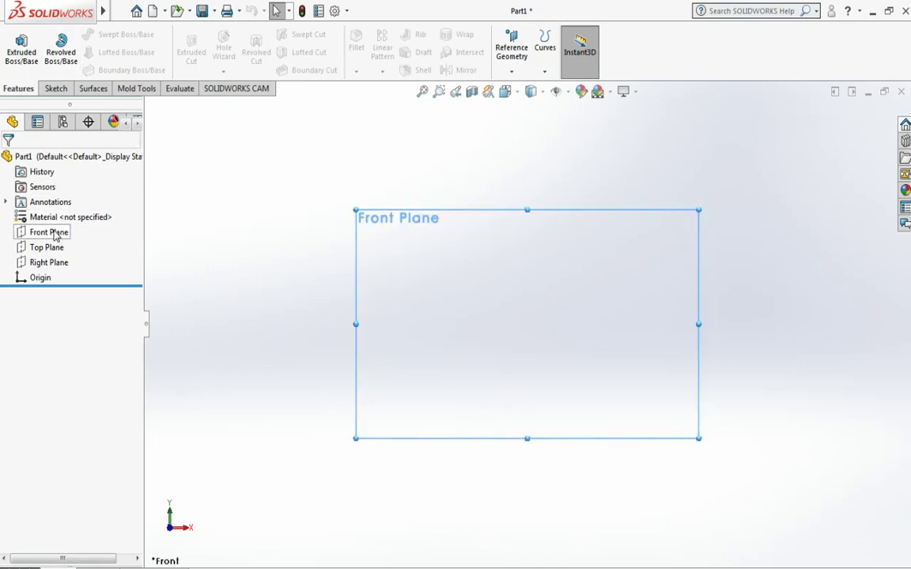
click(65, 210)
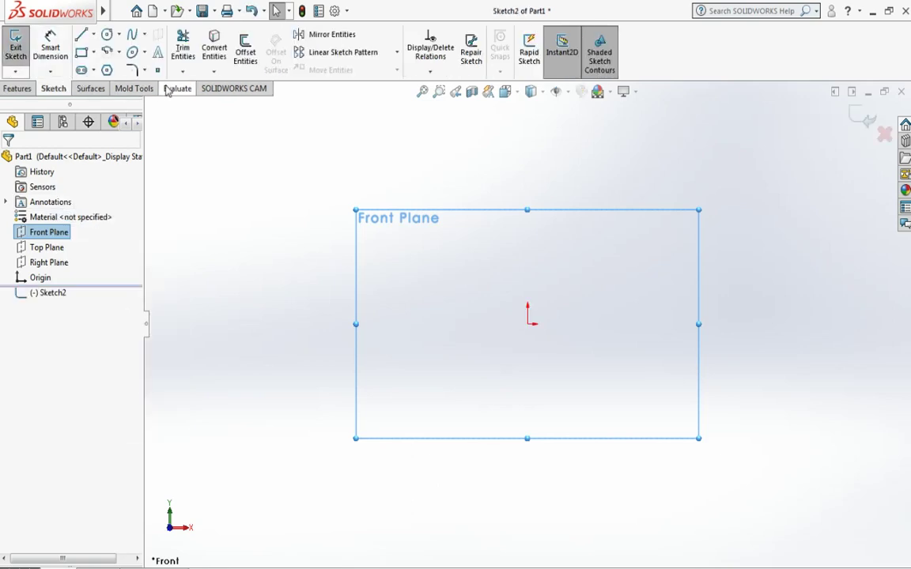
Draw a circle of radius about 52.51 near the origin and a 42.43-radius circle at upper left.
click(119, 36)
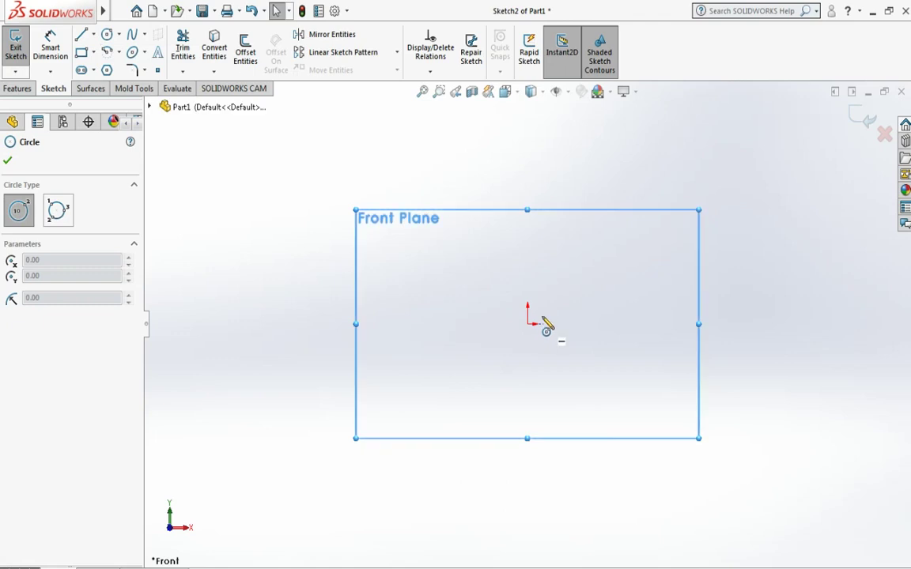
click(565, 281)
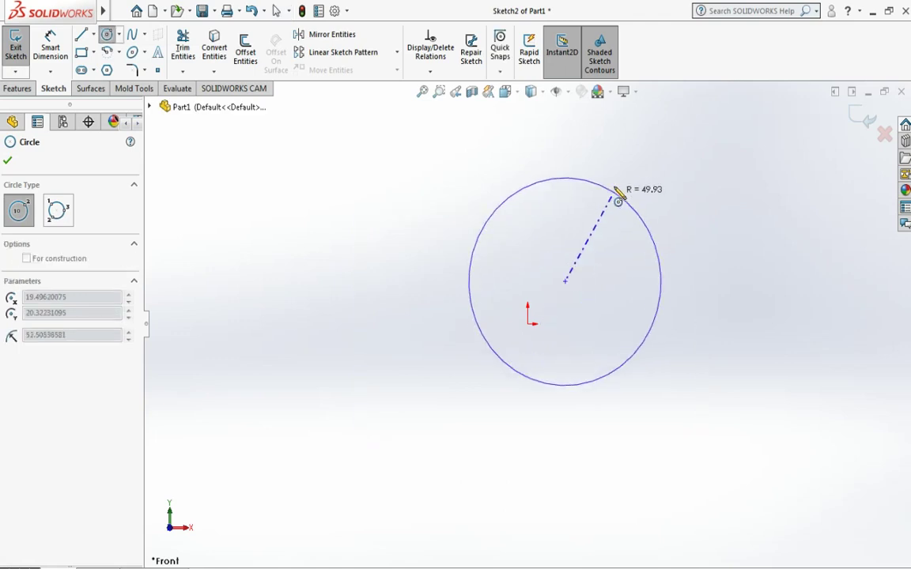
click(322, 230)
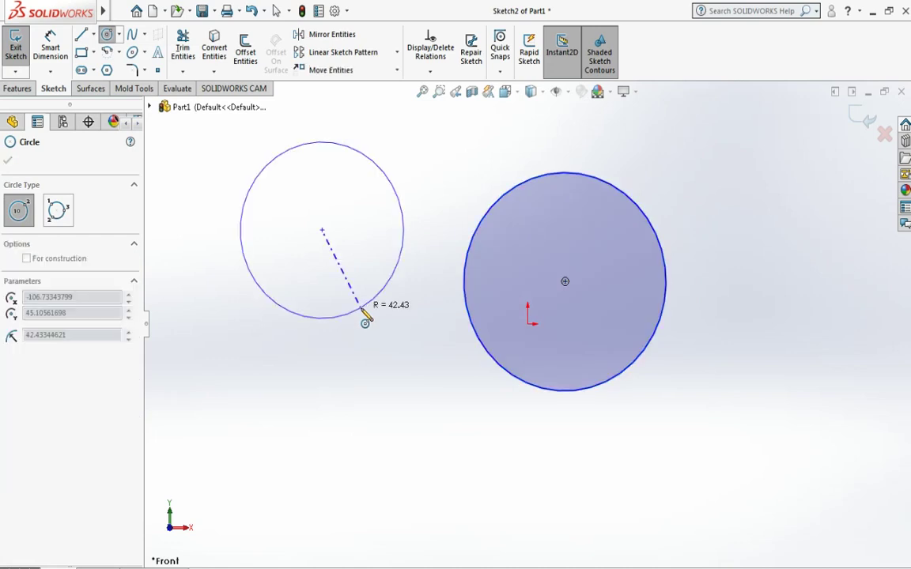
click(366, 318)
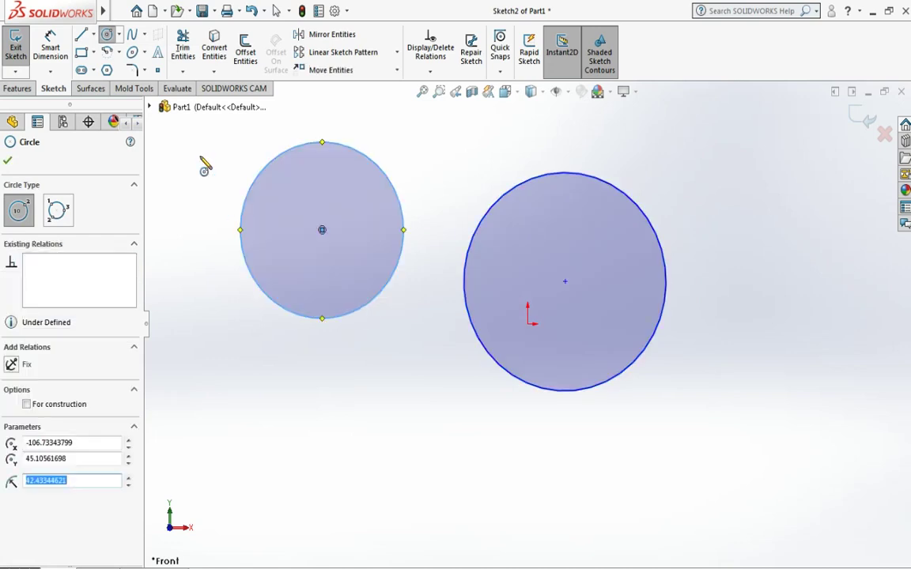
click(121, 36)
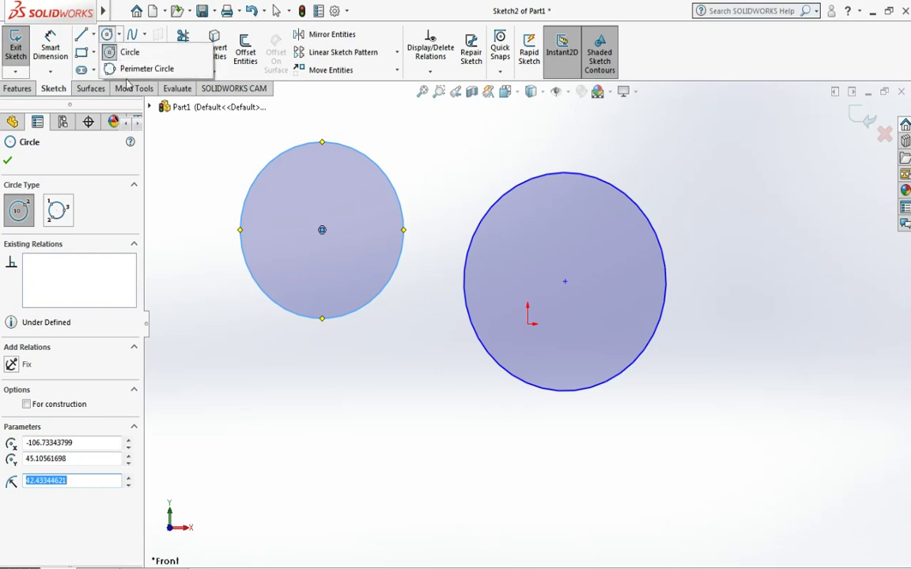
Draw two perimeter circles: one below the upper-left circle, one of radius about 99.80 at lower right.
click(131, 70)
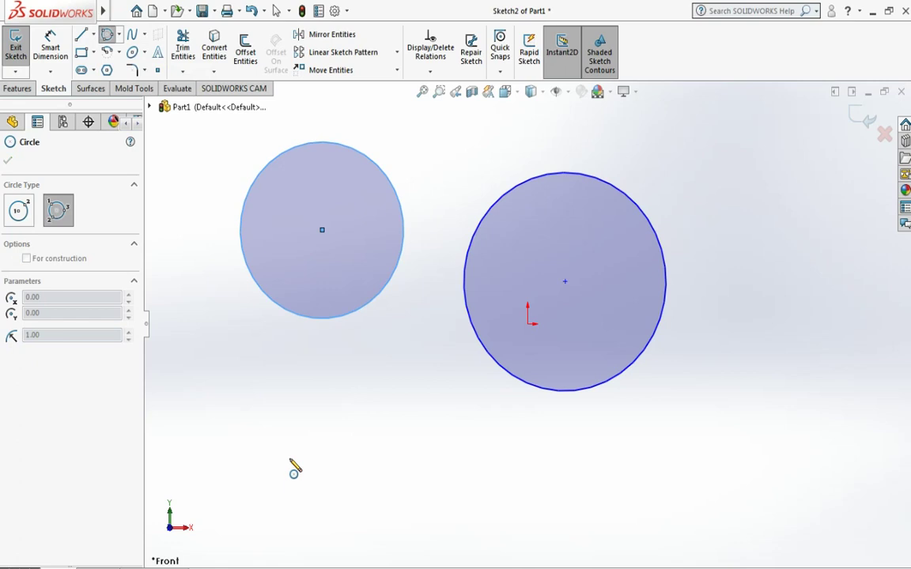
click(276, 490)
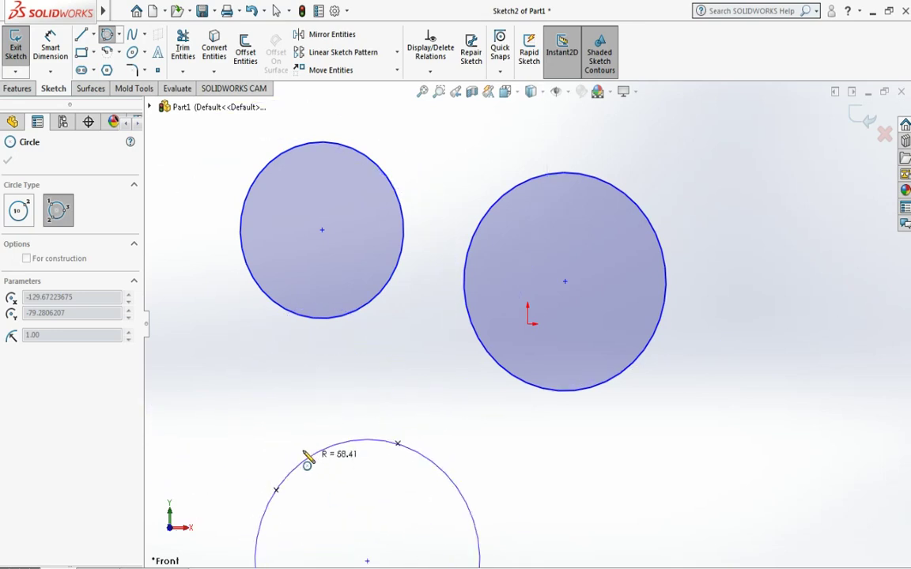
click(259, 404)
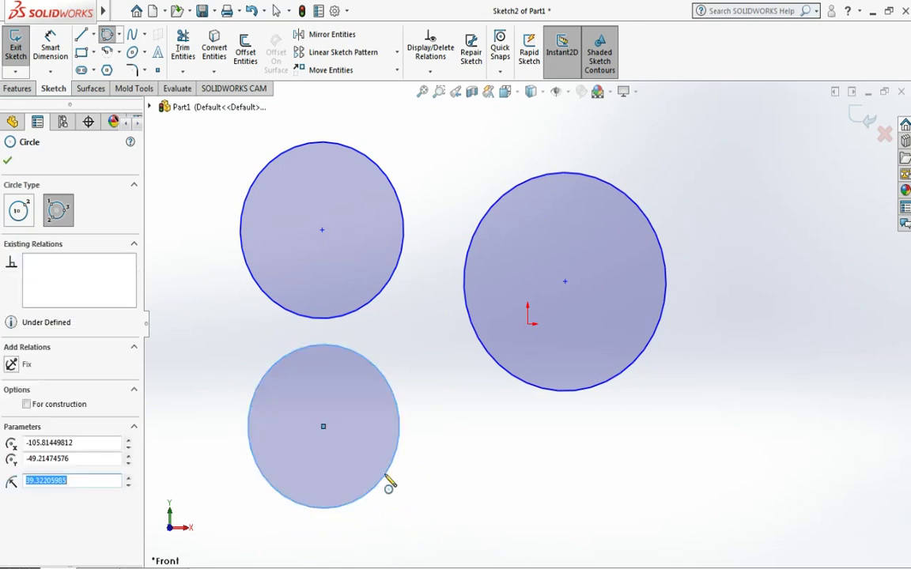
click(828, 326)
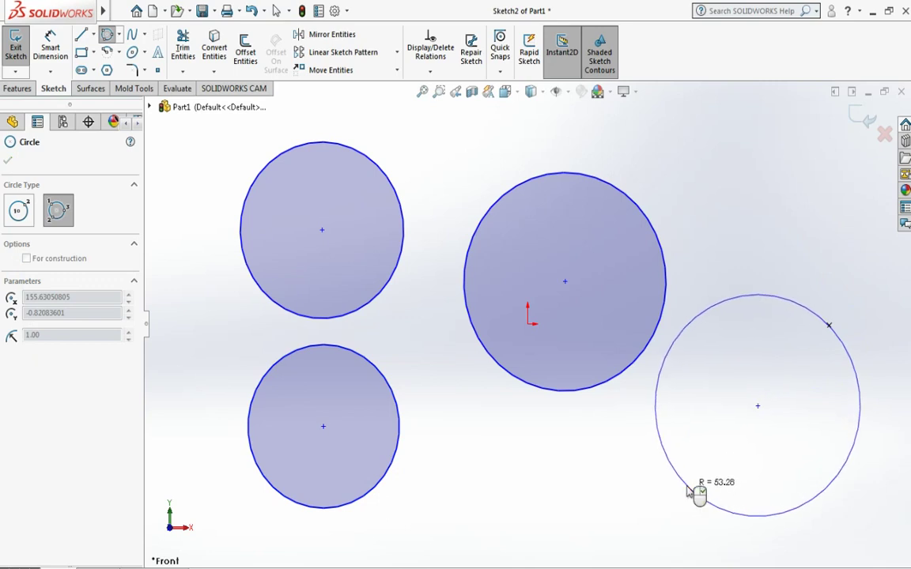
click(686, 486)
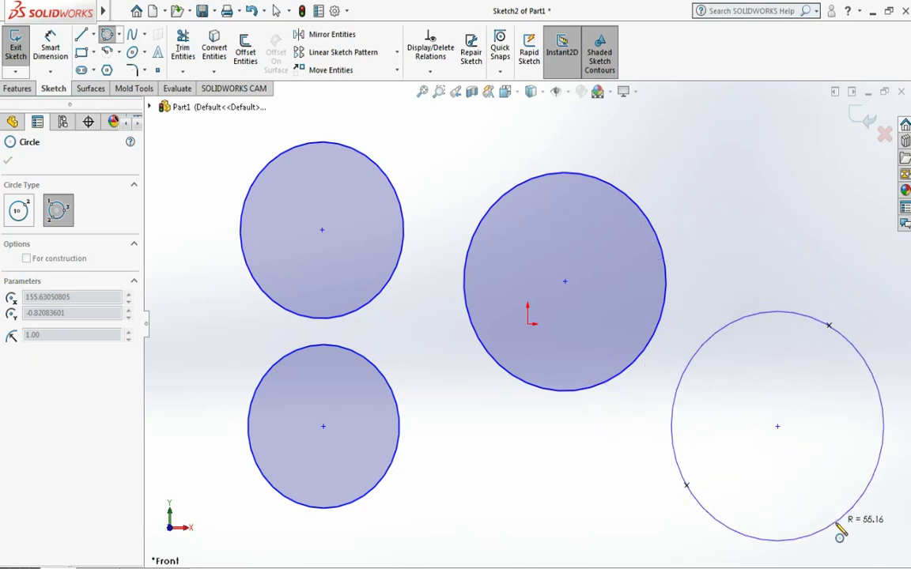
key(z)
key(z)
key(z)
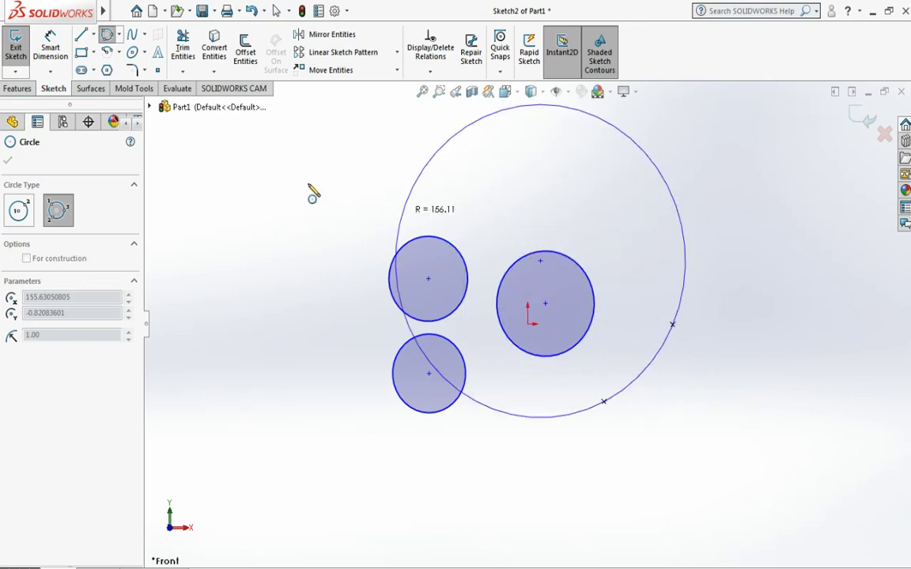
click(788, 459)
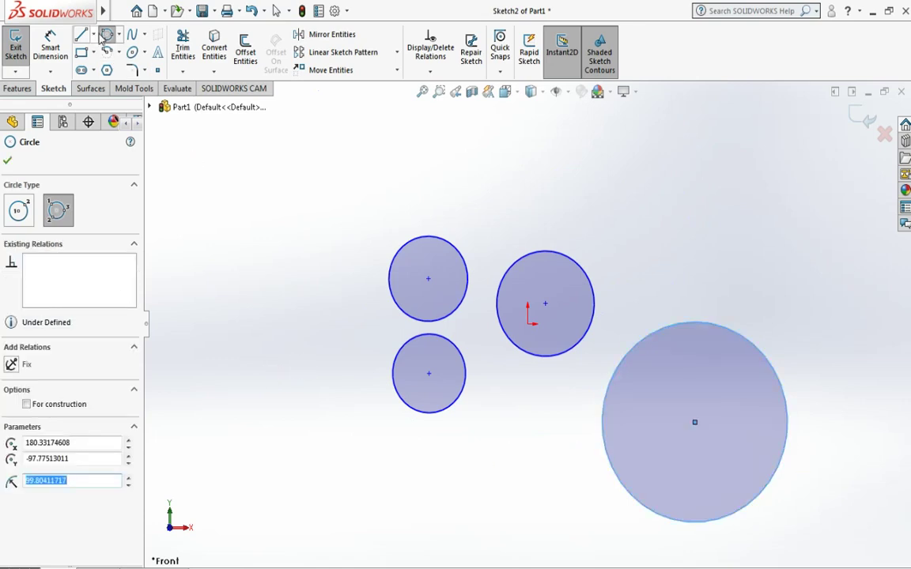
Draw a large centerpoint arc to the left of the circles.
click(119, 54)
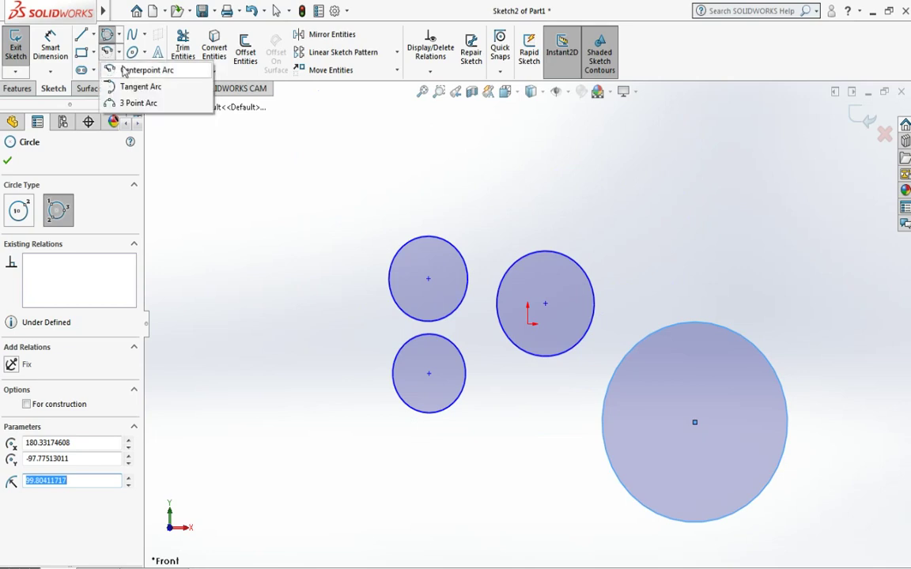
click(124, 71)
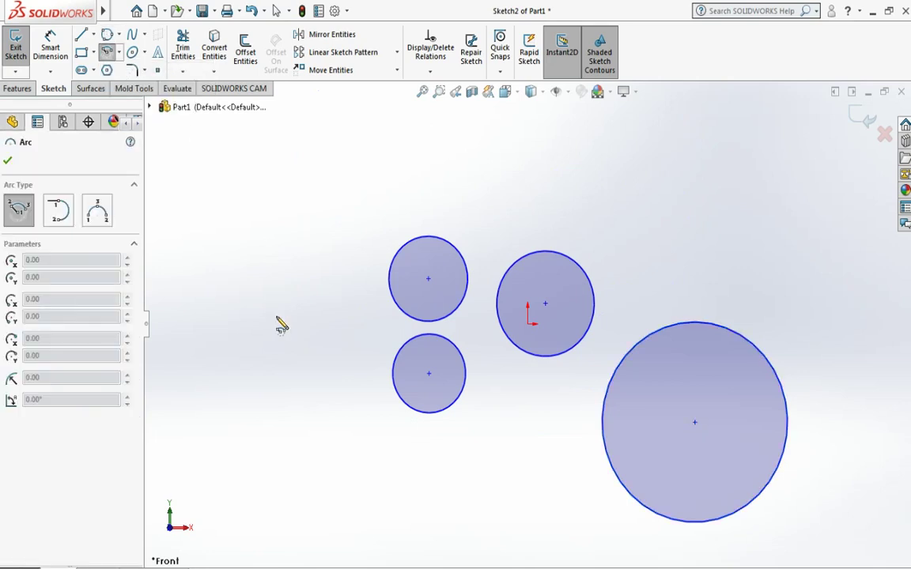
click(276, 316)
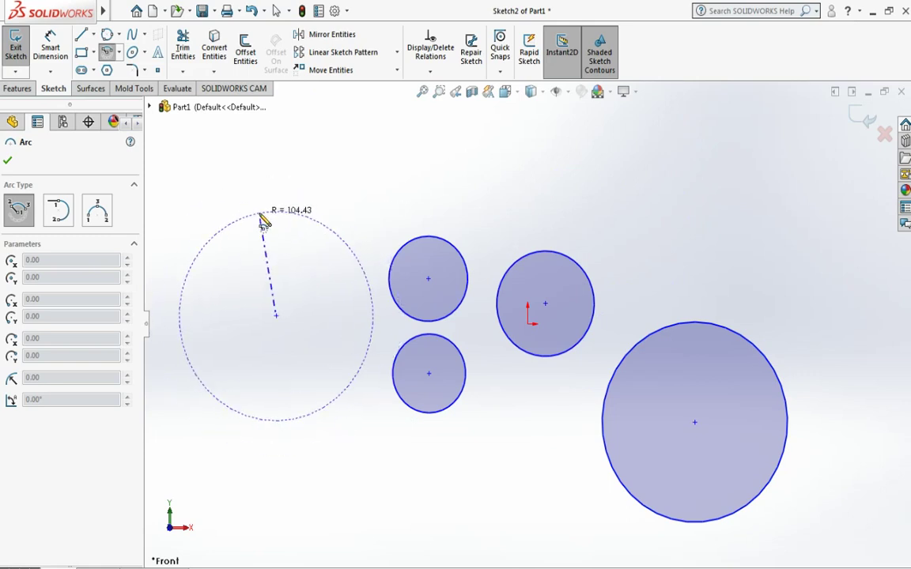
click(217, 270)
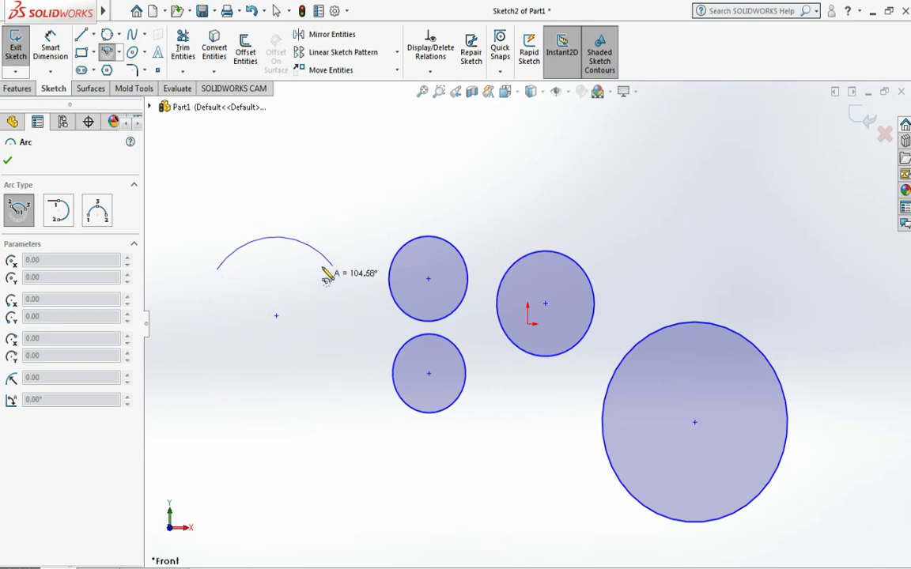
click(361, 377)
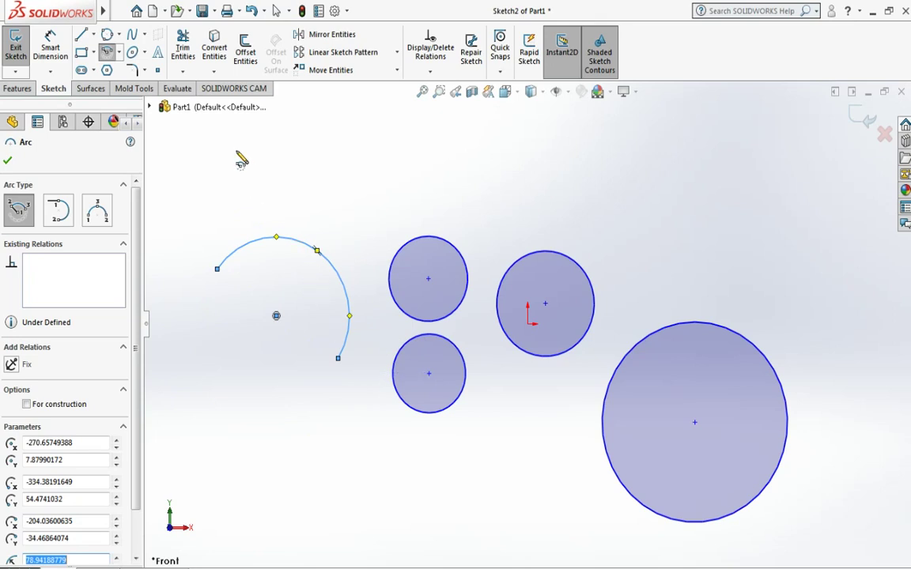
Draw a small centerpoint arc below the large arc, then select Tangent Arc.
click(262, 431)
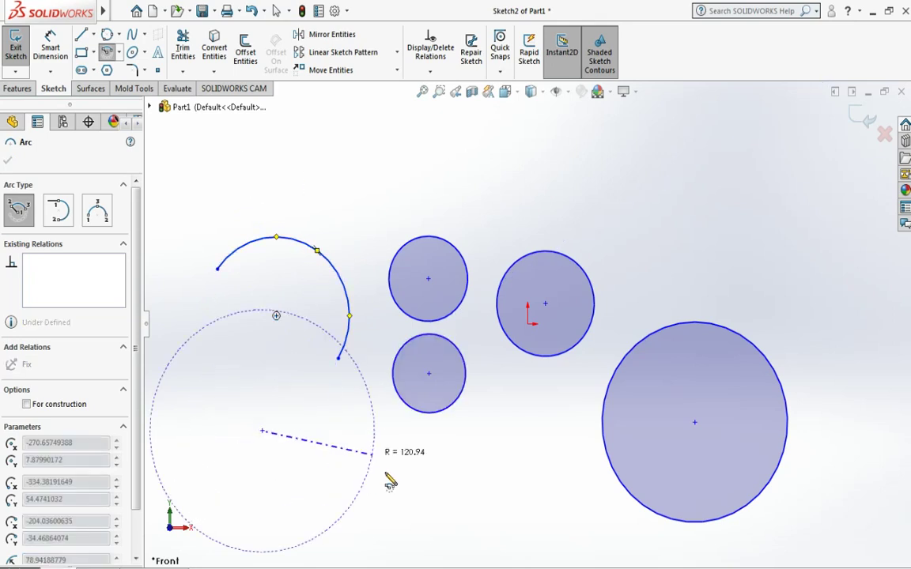
click(365, 456)
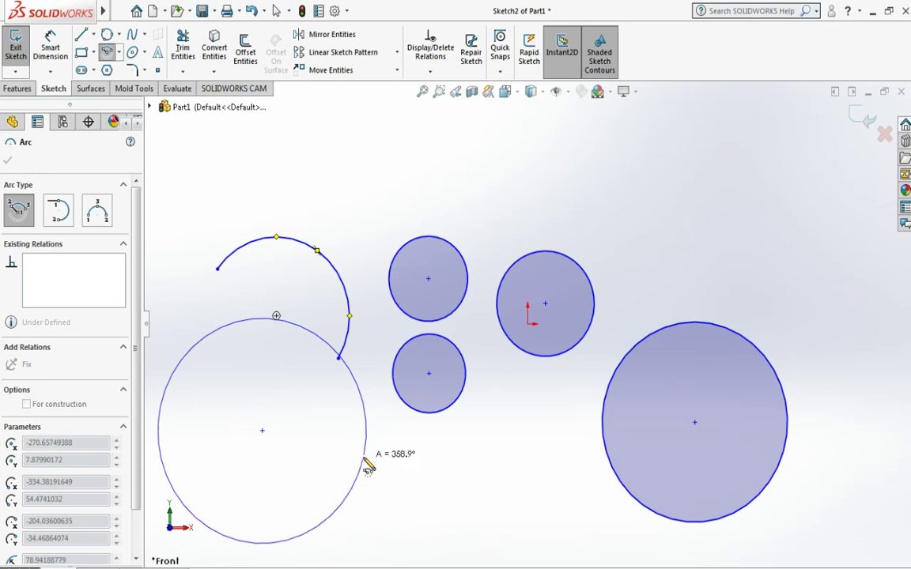
click(370, 465)
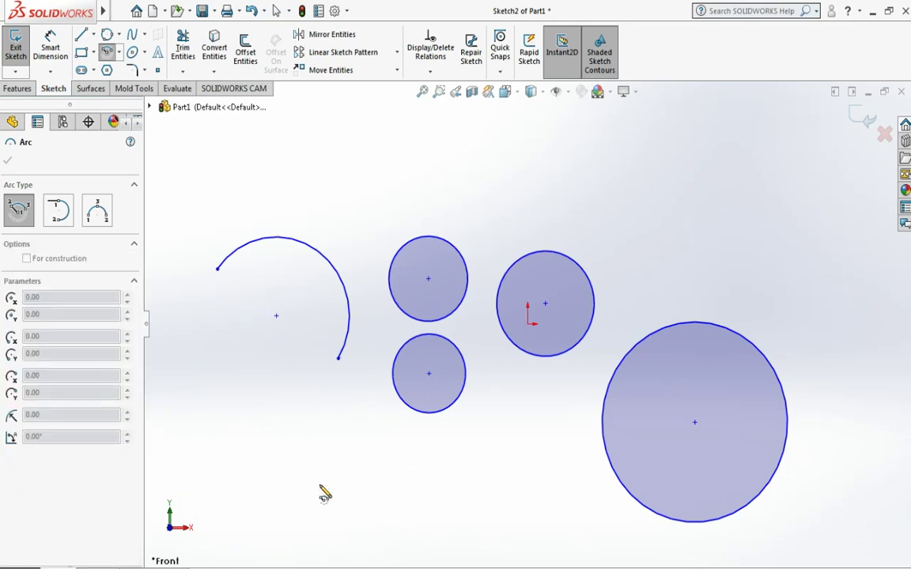
click(271, 429)
click(309, 468)
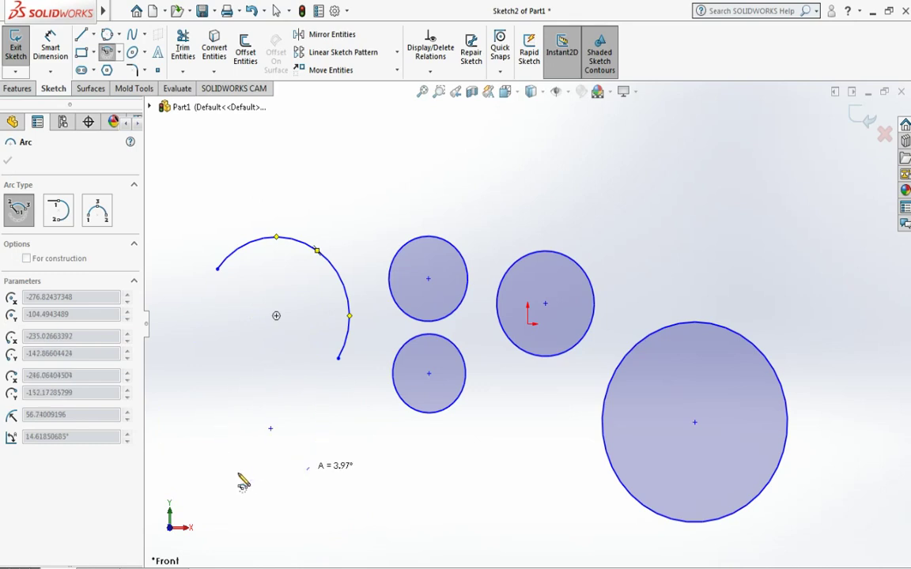
click(226, 462)
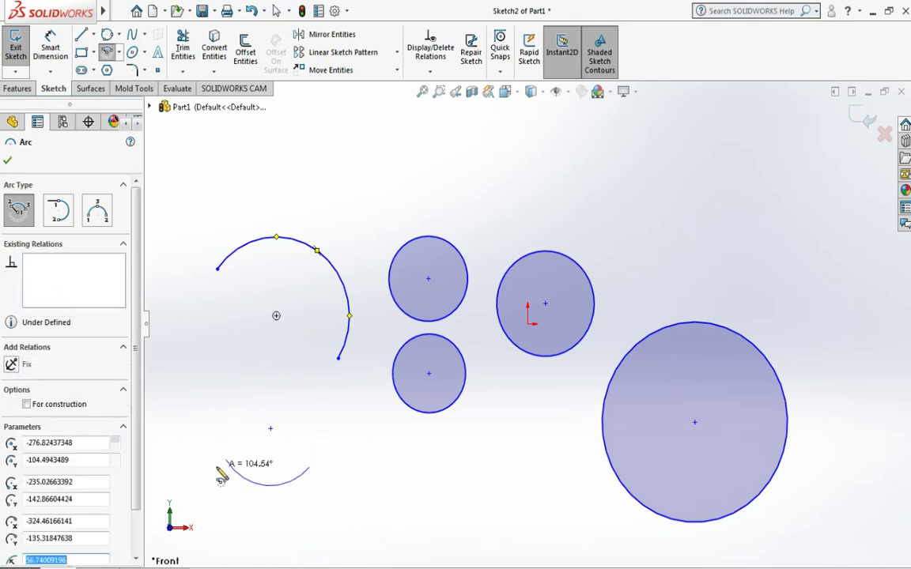
click(107, 51)
click(134, 87)
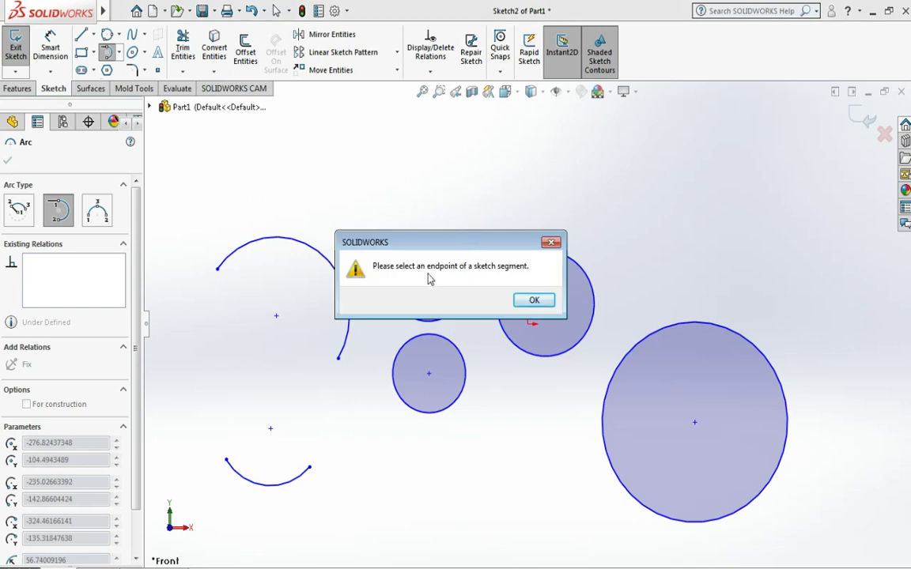
Close the 'Please select an endpoint of a sketch segment' warning with OK.
click(536, 302)
click(528, 307)
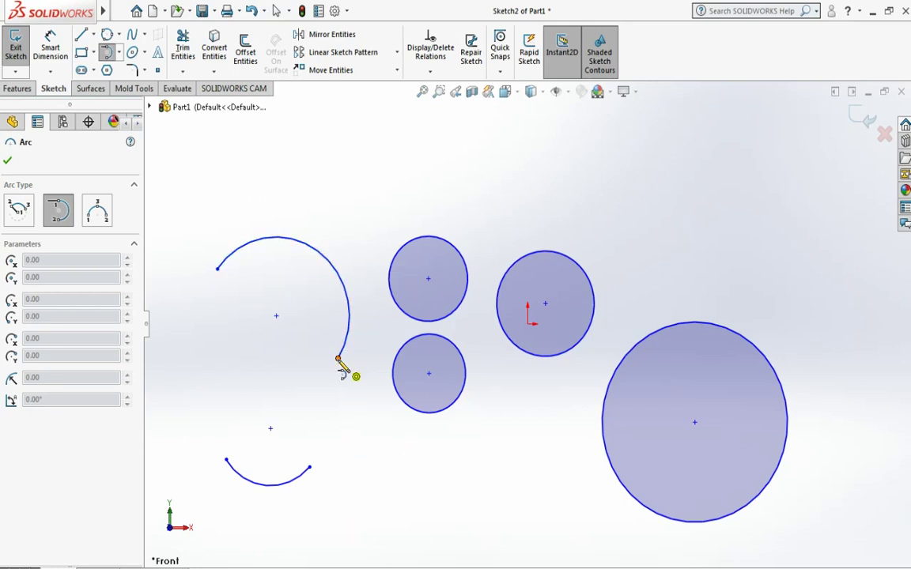
Chain tangent arcs from the large arc's lower endpoint around the left and top, ending inside the small circle.
click(339, 360)
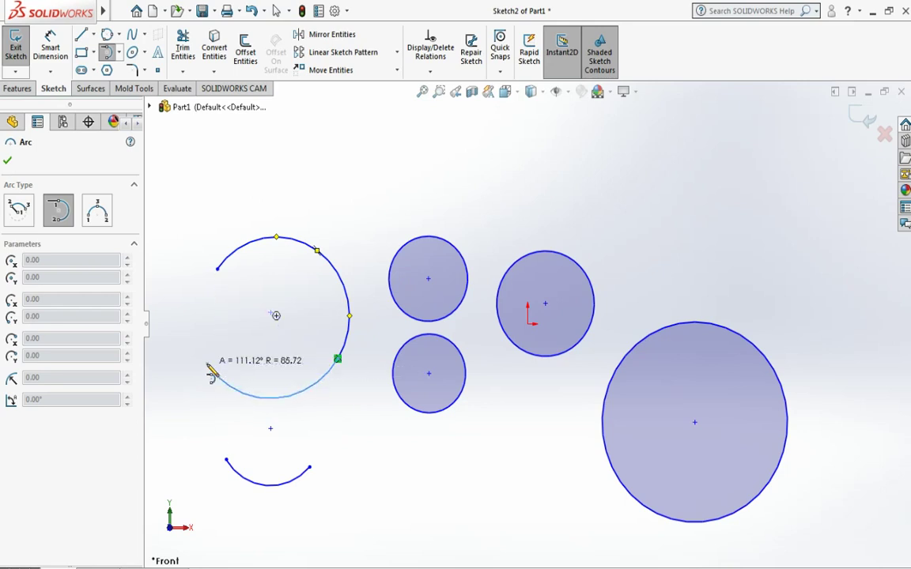
click(208, 366)
click(207, 363)
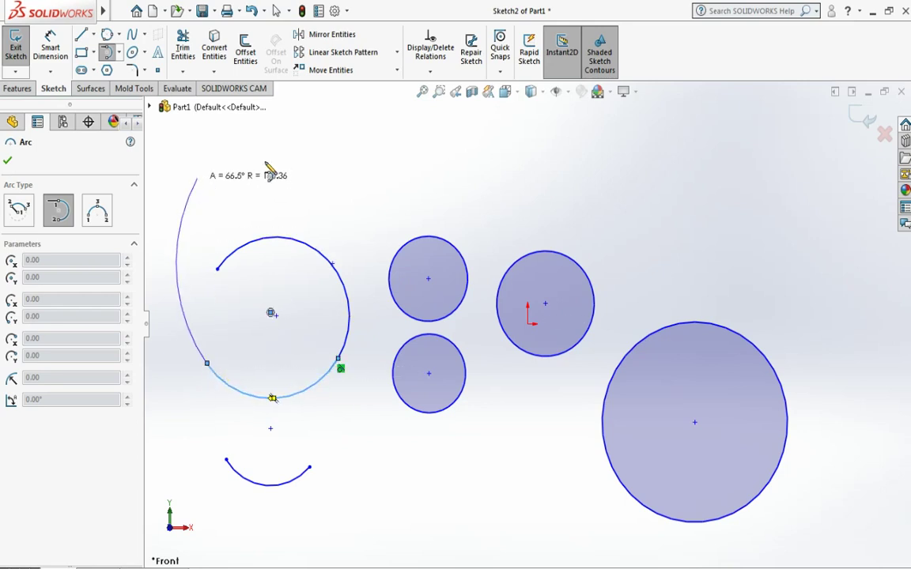
click(330, 163)
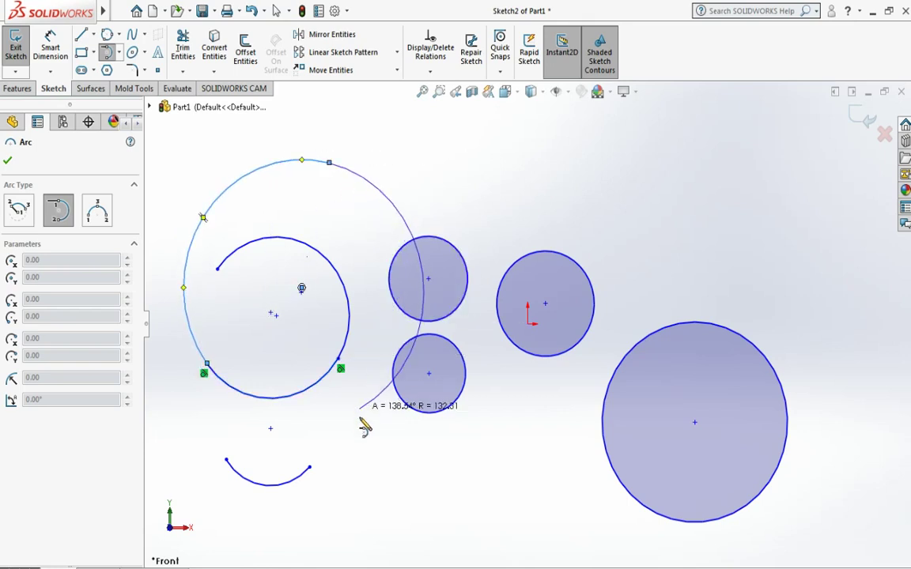
click(318, 473)
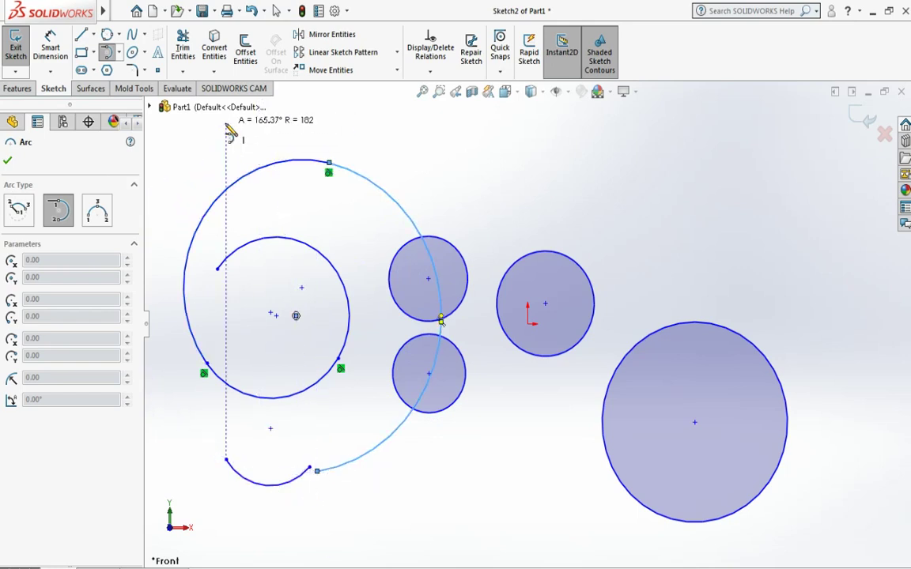
click(226, 125)
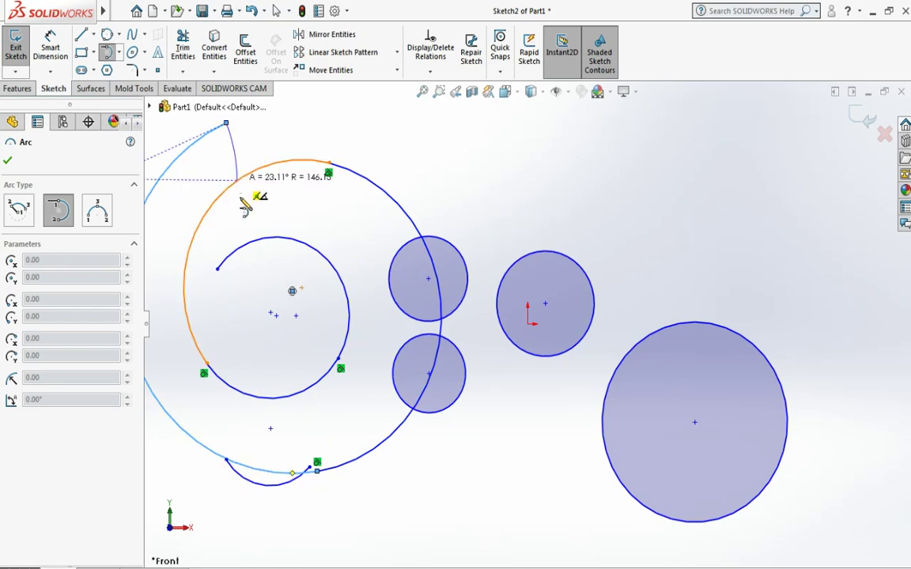
key(z)
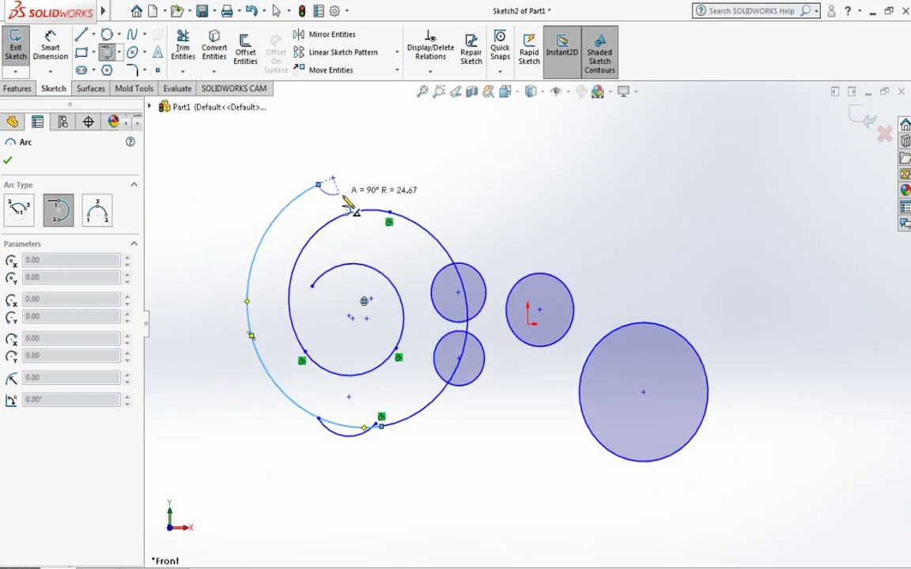
click(477, 155)
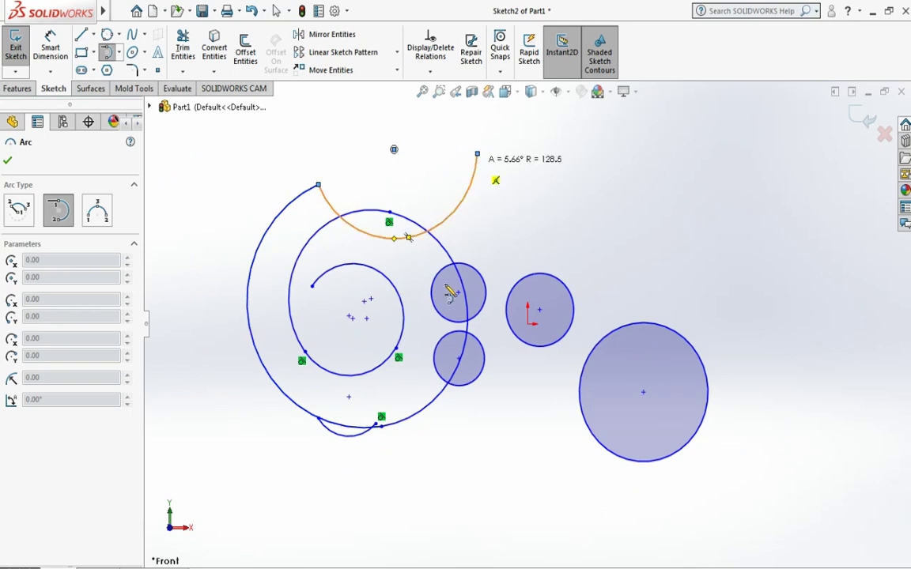
click(415, 317)
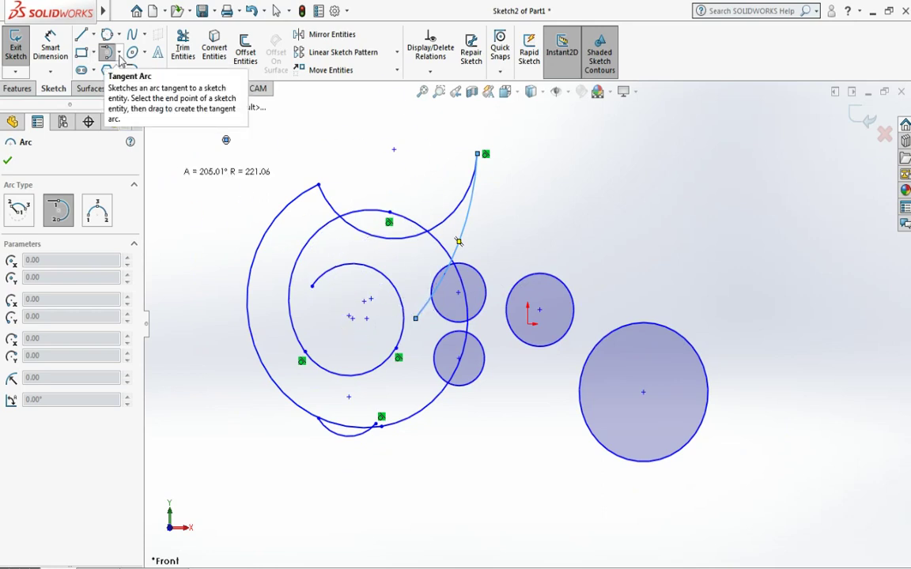
click(120, 56)
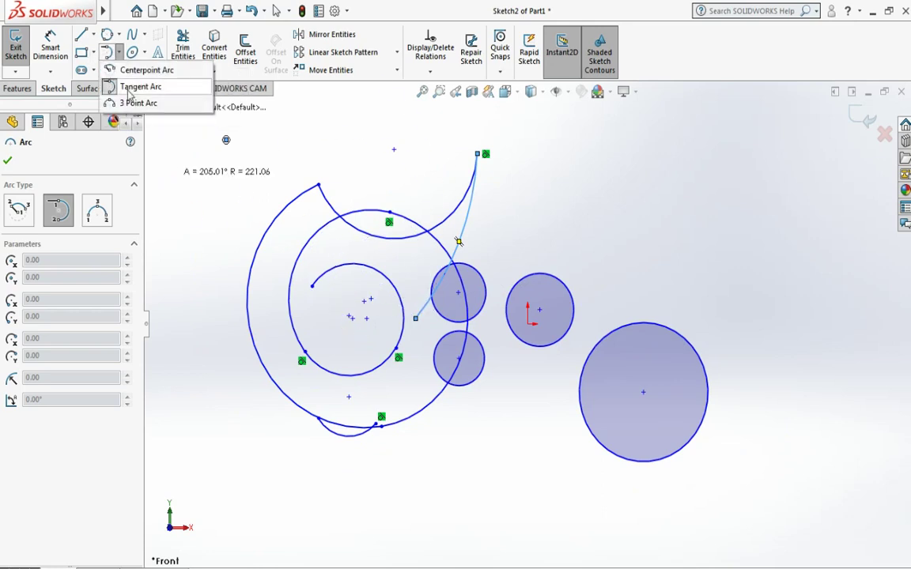
Draw two 3-point arcs at far left: upper radius about 439.42, lower about 346.85.
click(136, 103)
key(z)
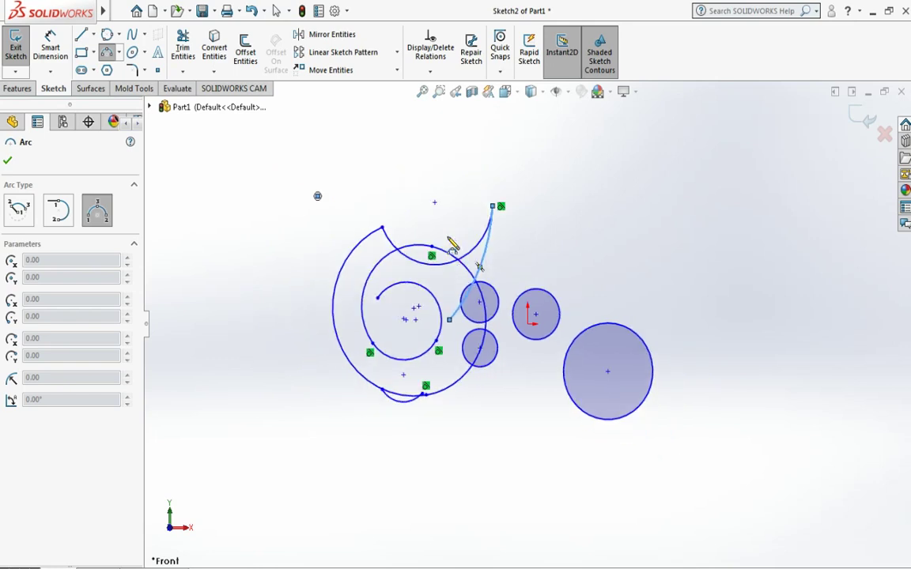
key(z)
key(z)
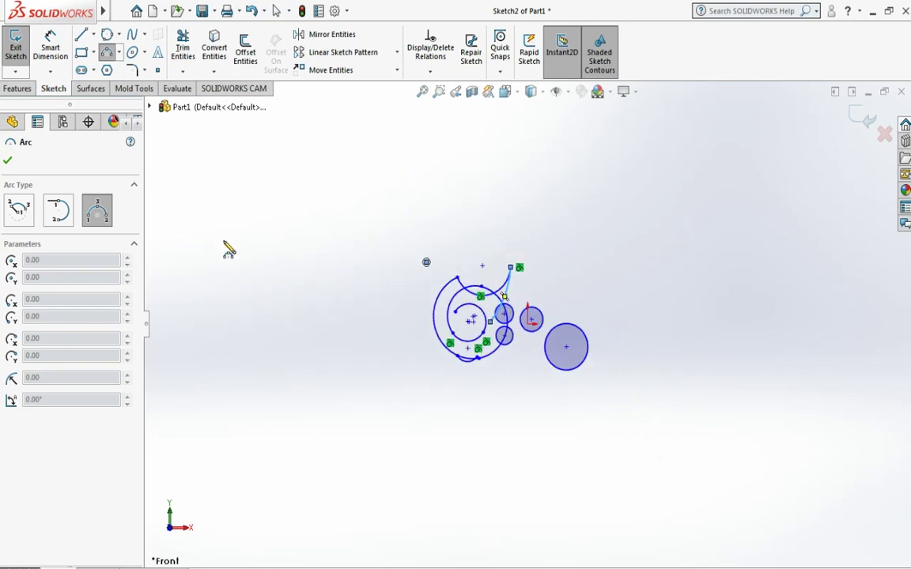
click(225, 241)
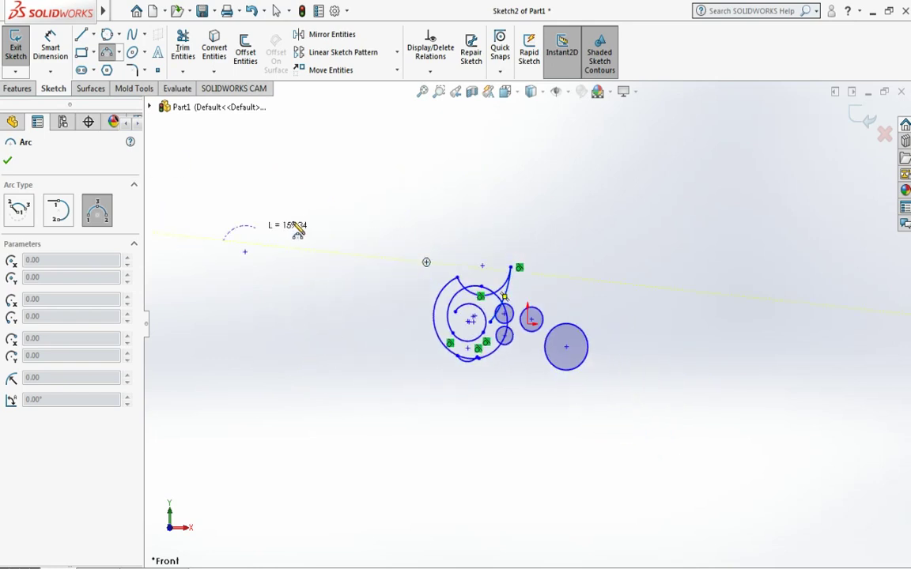
click(355, 217)
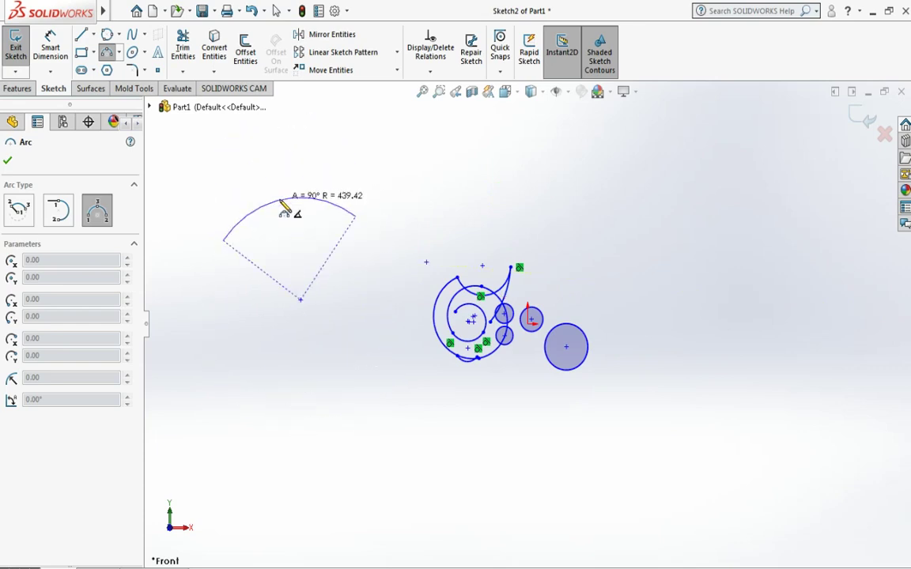
click(280, 202)
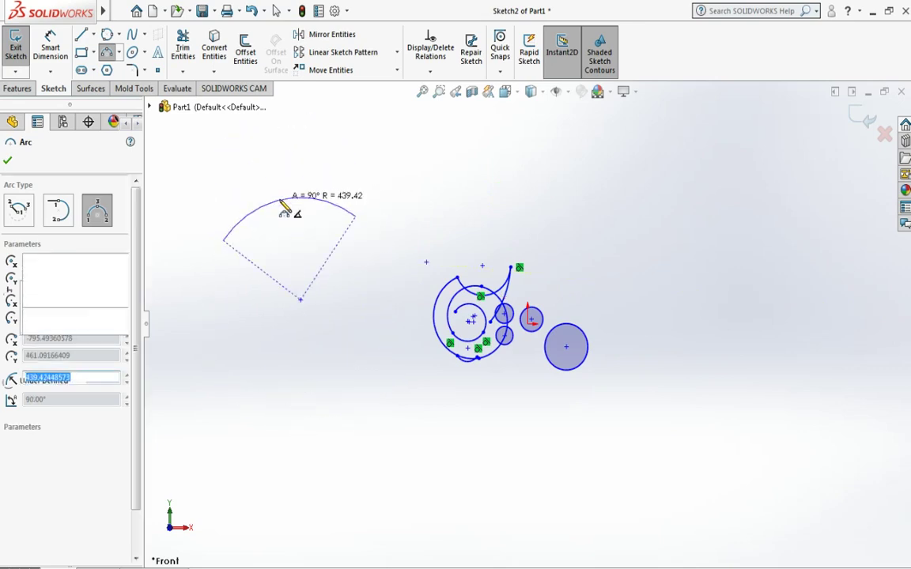
click(221, 358)
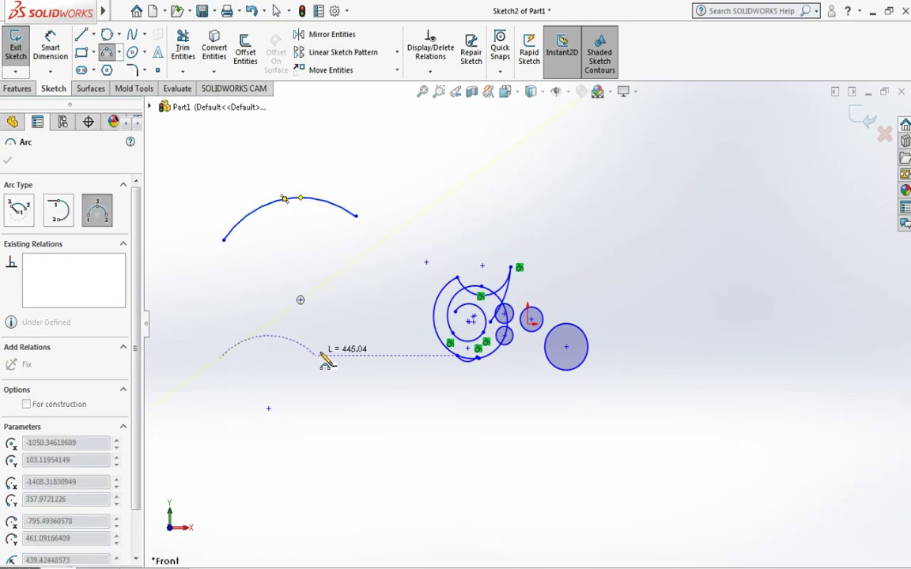
click(255, 481)
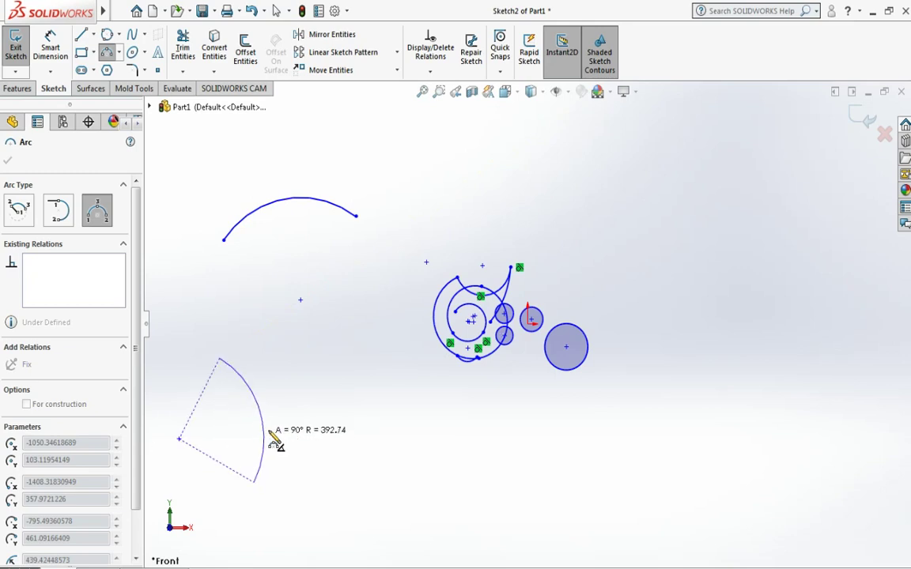
click(272, 441)
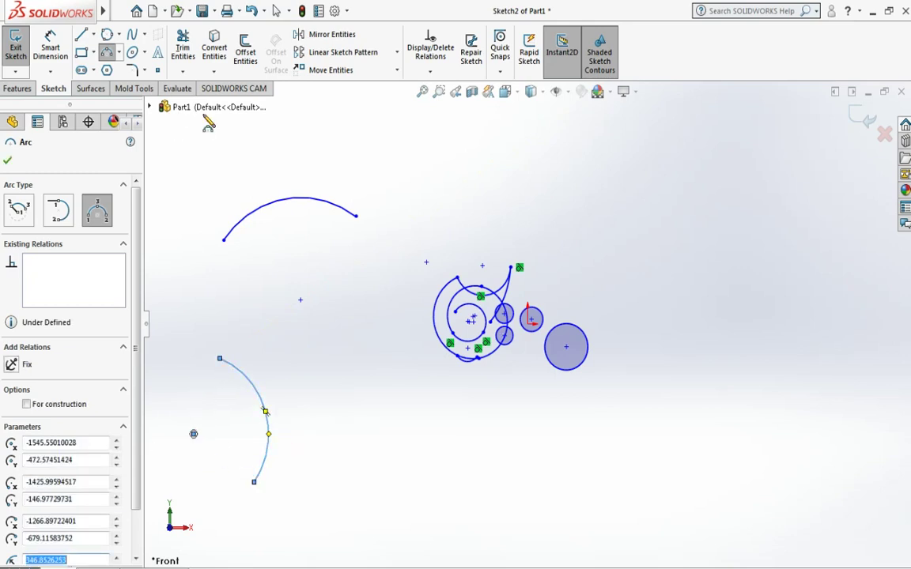
Draw a large six-sided polygon at right with an inscribed circle of about 2185.68.
key(Escape)
click(107, 70)
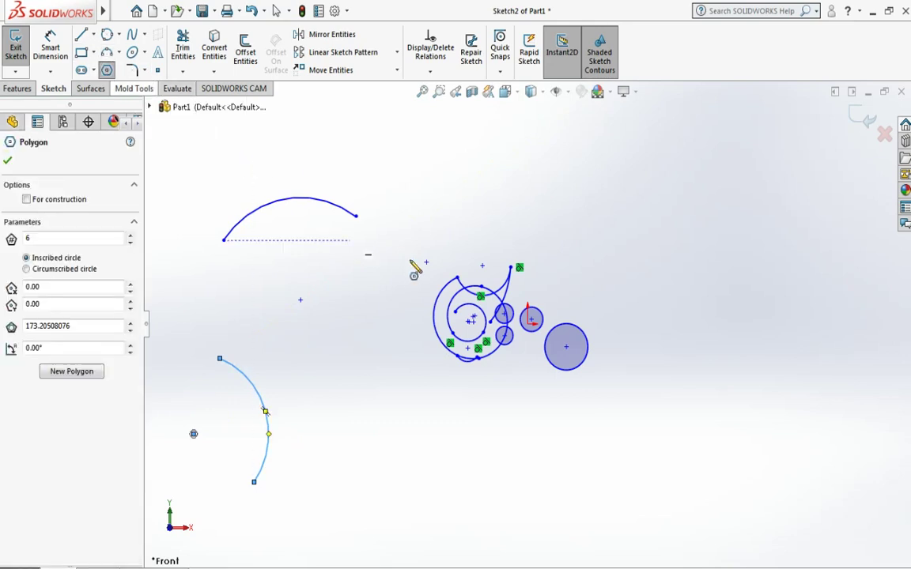
scroll(414, 269, up, 2)
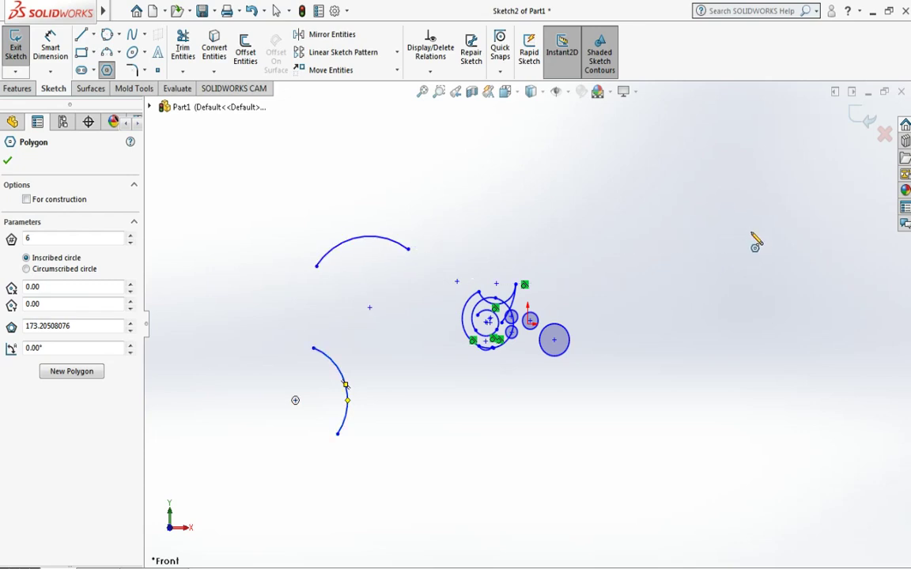
click(756, 241)
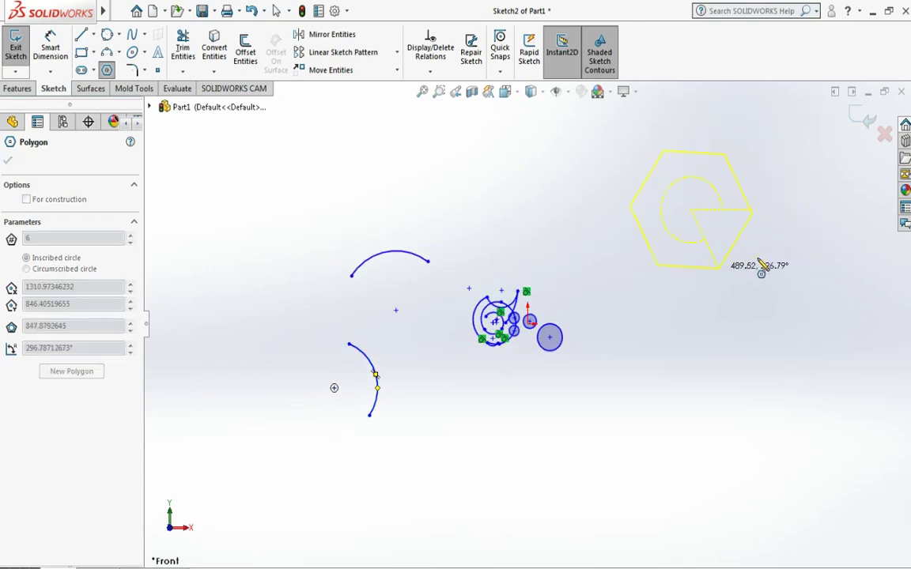
key(z)
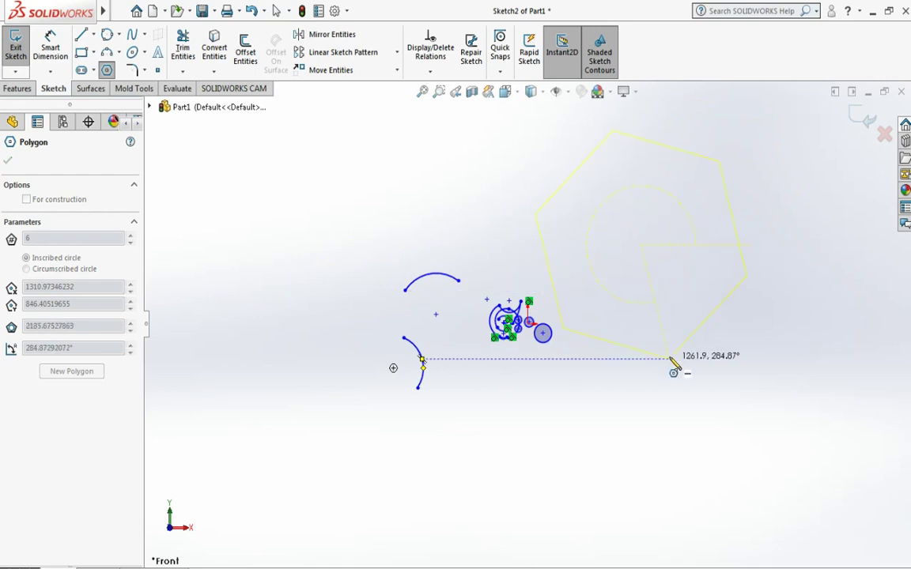
click(674, 362)
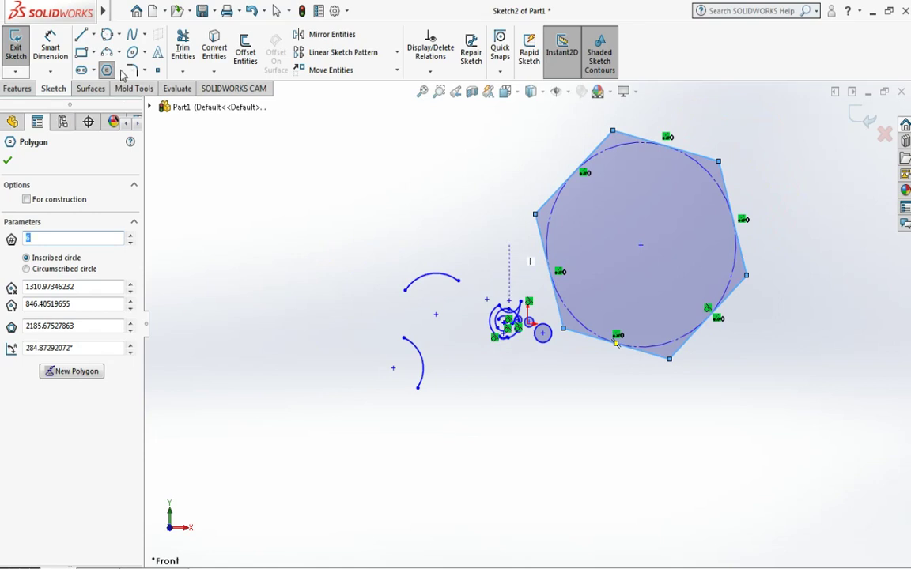
click(200, 196)
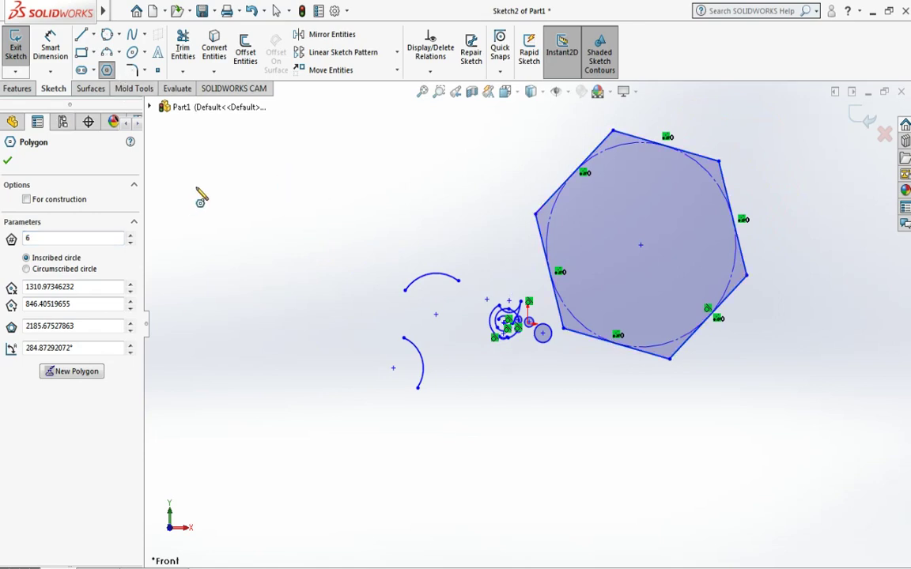
Draw a small hexagon at upper left, inscribed circle about 534.08, set For construction.
click(196, 188)
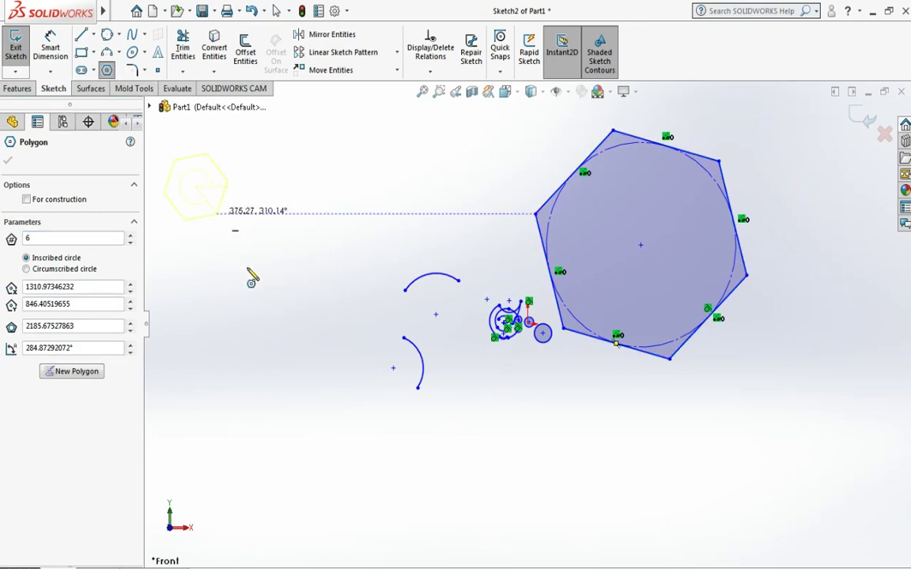
click(224, 210)
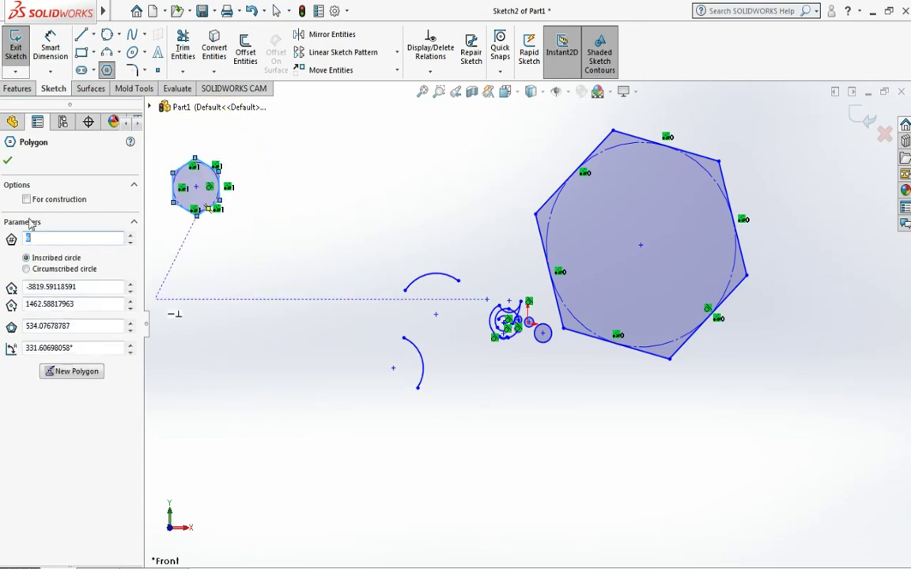
click(83, 199)
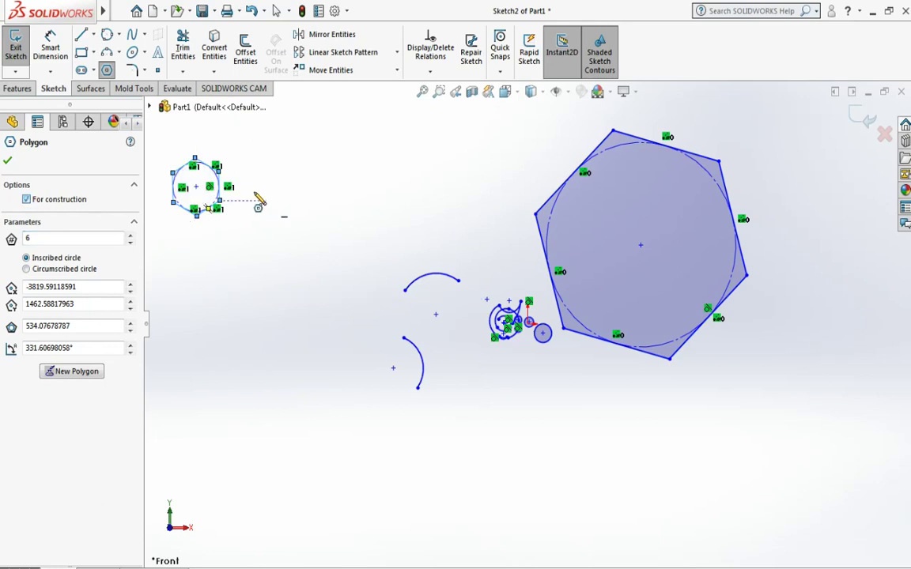
Toggle For construction off and on again, leaving the small hexagon as construction geometry.
scroll(229, 187, down, 2)
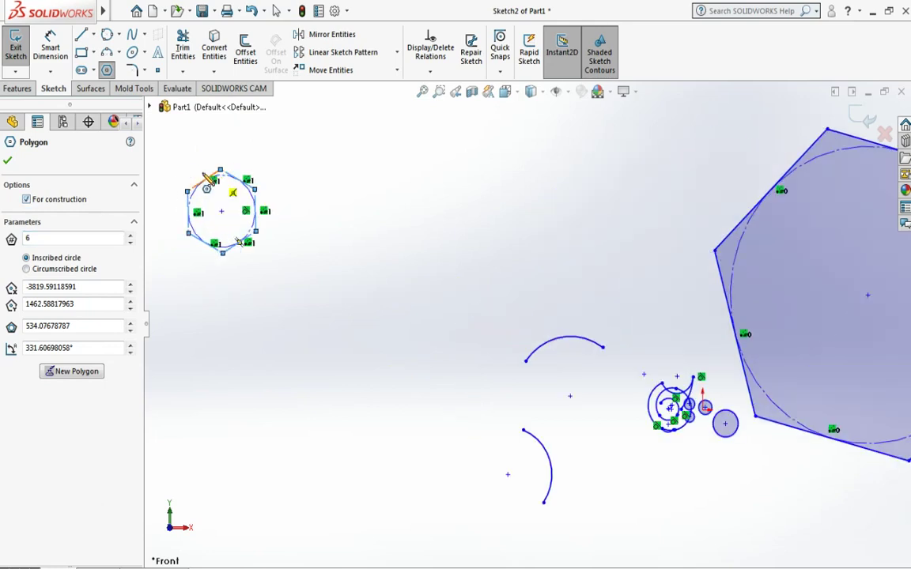
scroll(223, 196, down, 2)
scroll(300, 238, down, 2)
scroll(304, 237, down, 1)
scroll(280, 199, down, 1)
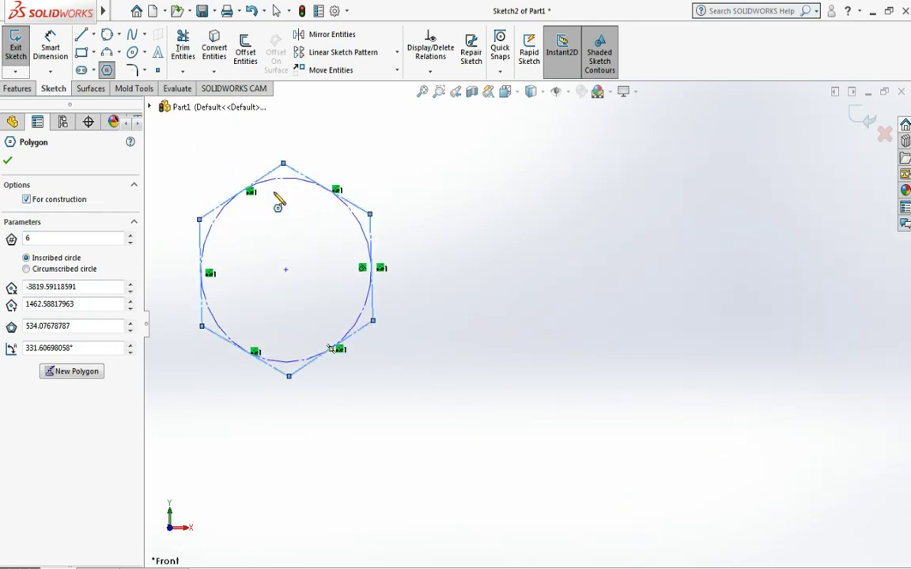
scroll(270, 194, down, 2)
scroll(237, 198, down, 1)
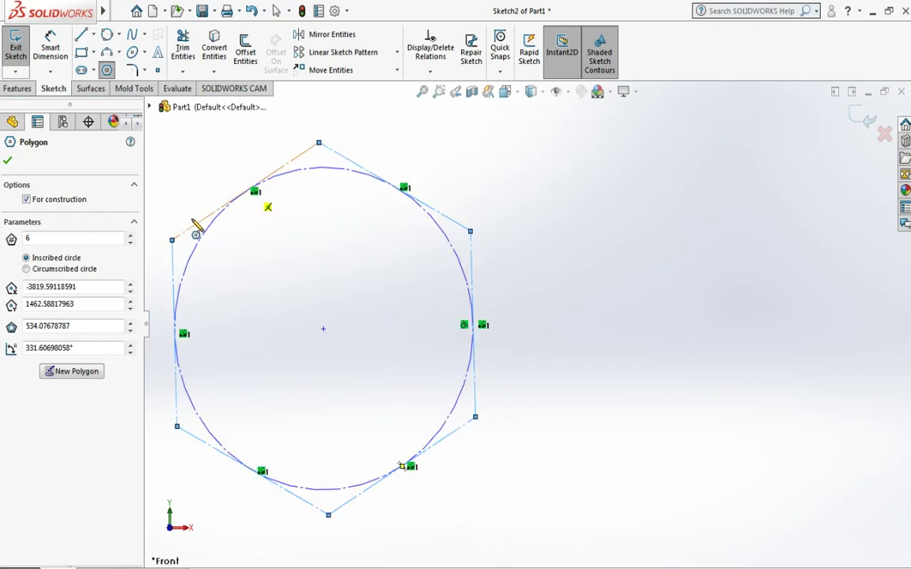
click(49, 202)
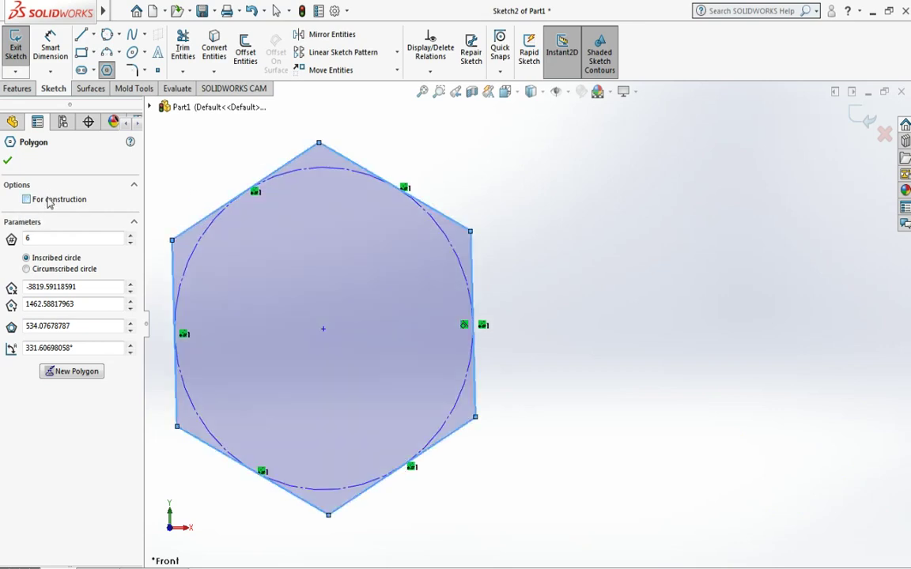
click(49, 202)
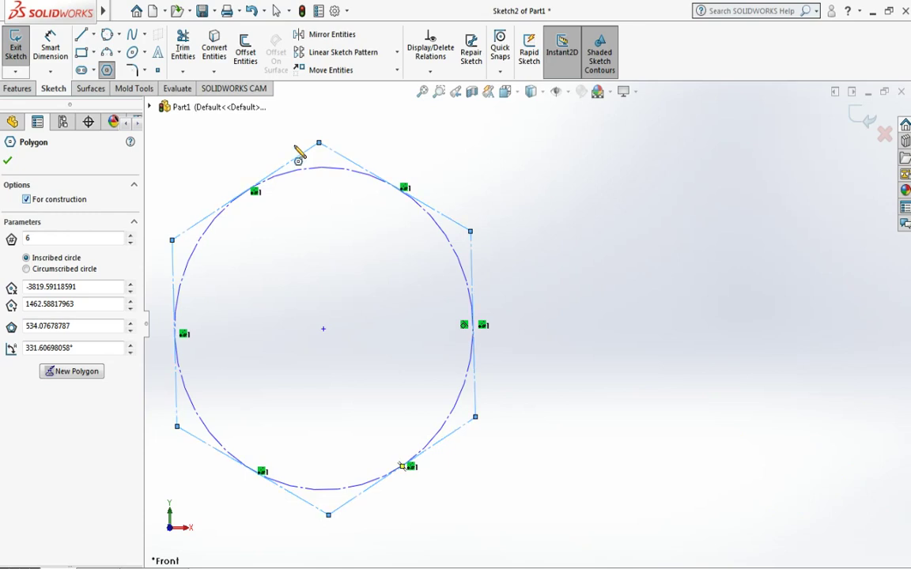
Untick For construction and step the polygon sides up to 10, then back to 6.
click(59, 207)
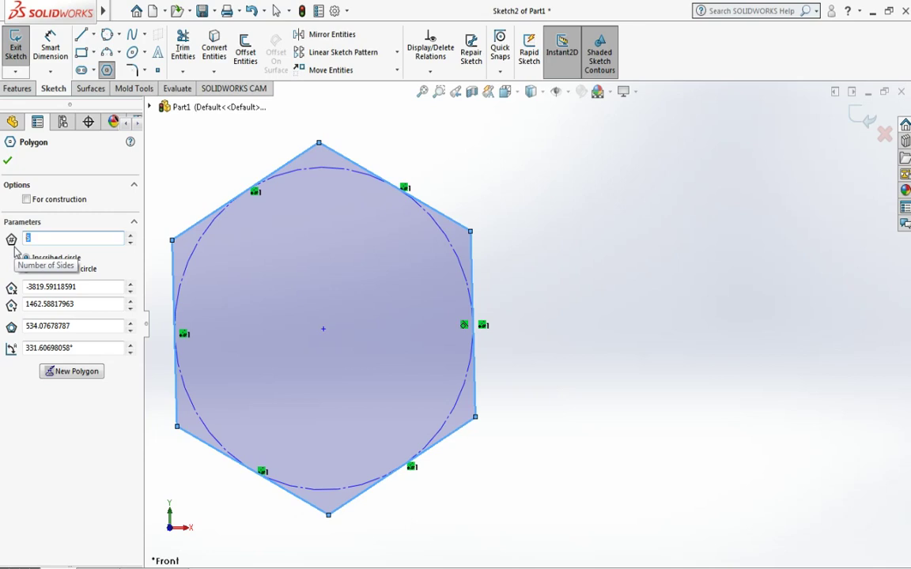
click(131, 237)
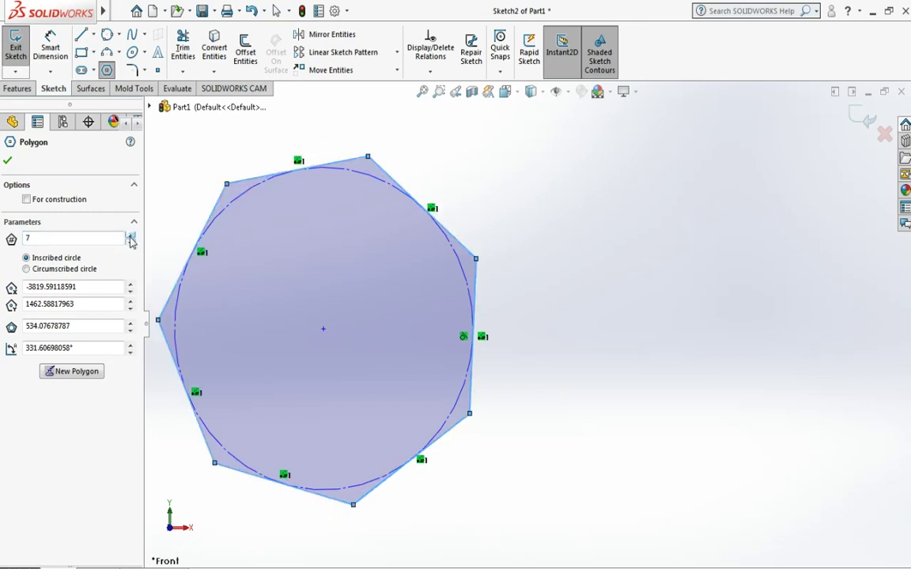
click(131, 237)
click(131, 236)
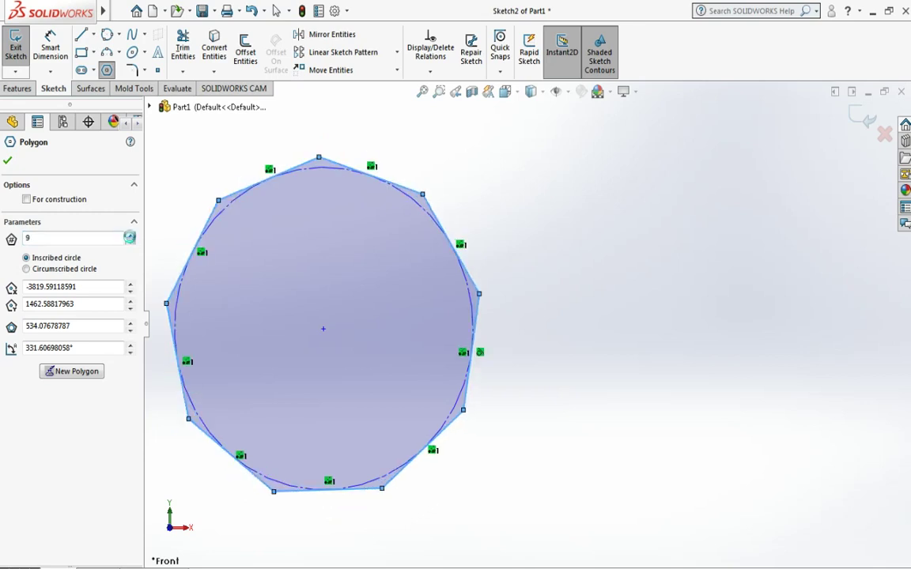
click(130, 237)
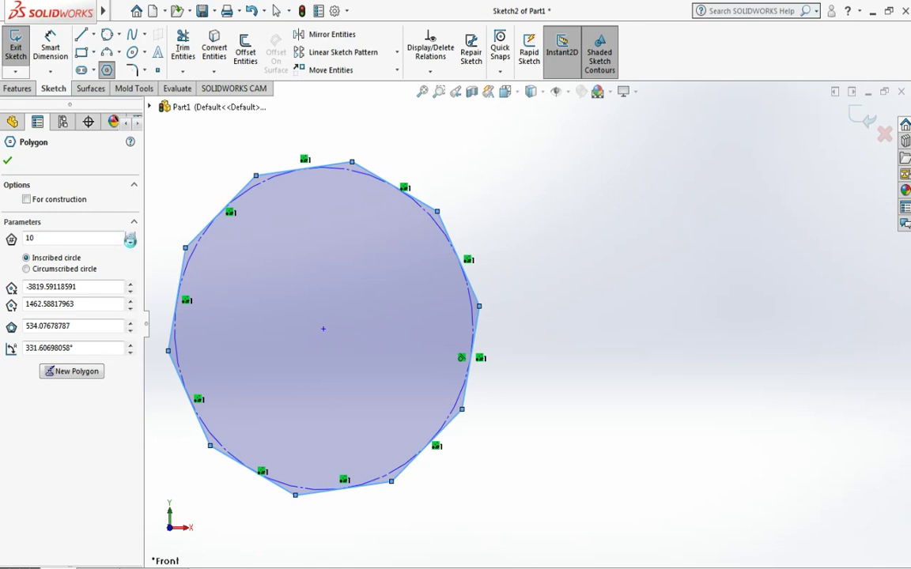
click(131, 243)
click(131, 243)
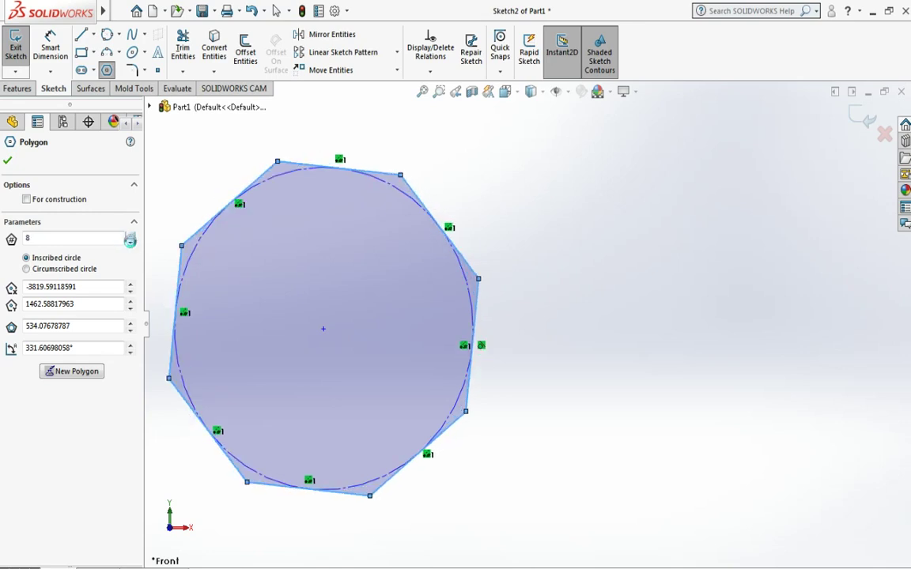
click(131, 242)
click(131, 243)
click(130, 243)
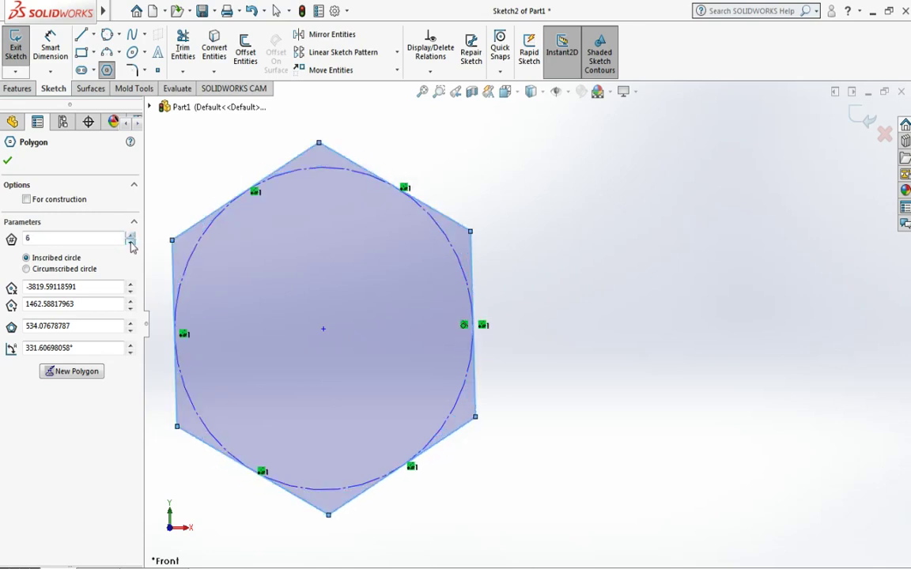
Switch between Circumscribed and Inscribed circle sizing, finishing on Inscribed circle (about 534.08).
click(88, 271)
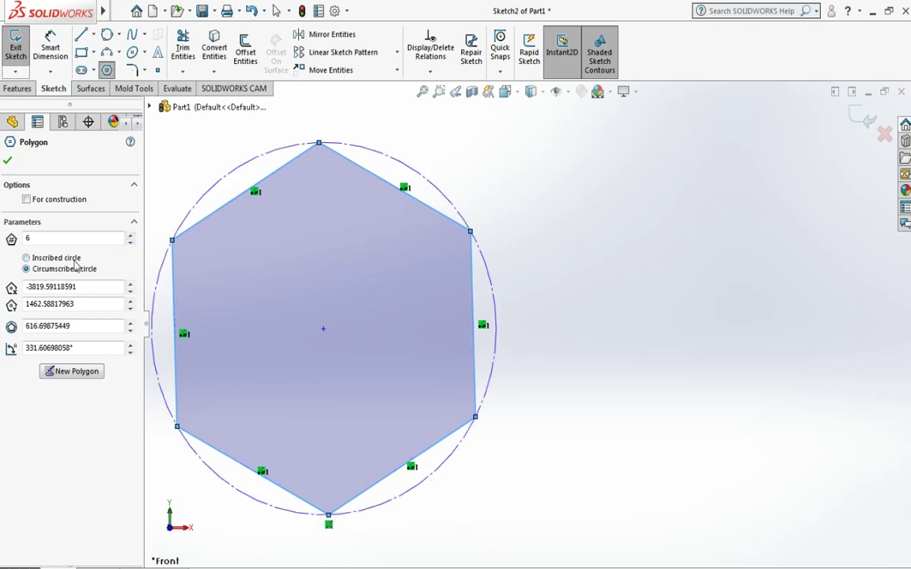
click(74, 260)
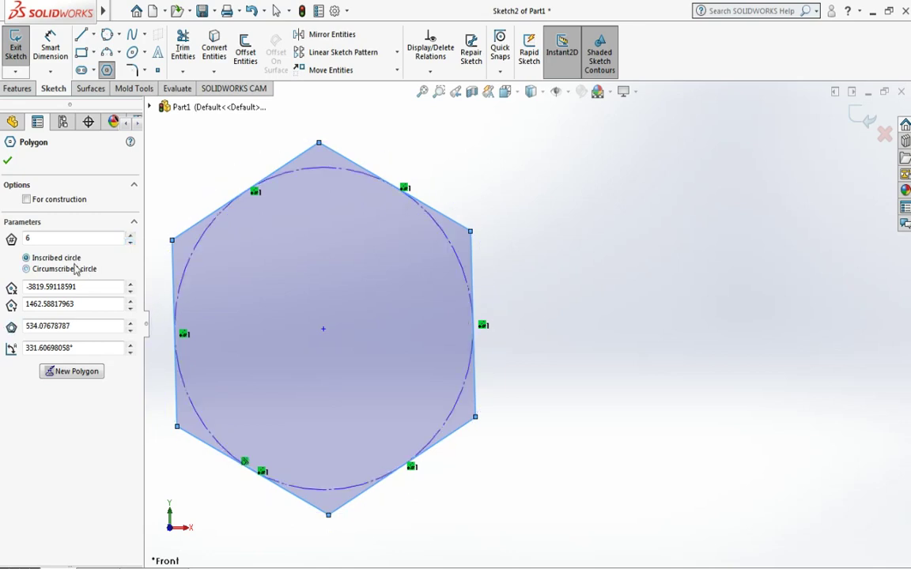
click(76, 271)
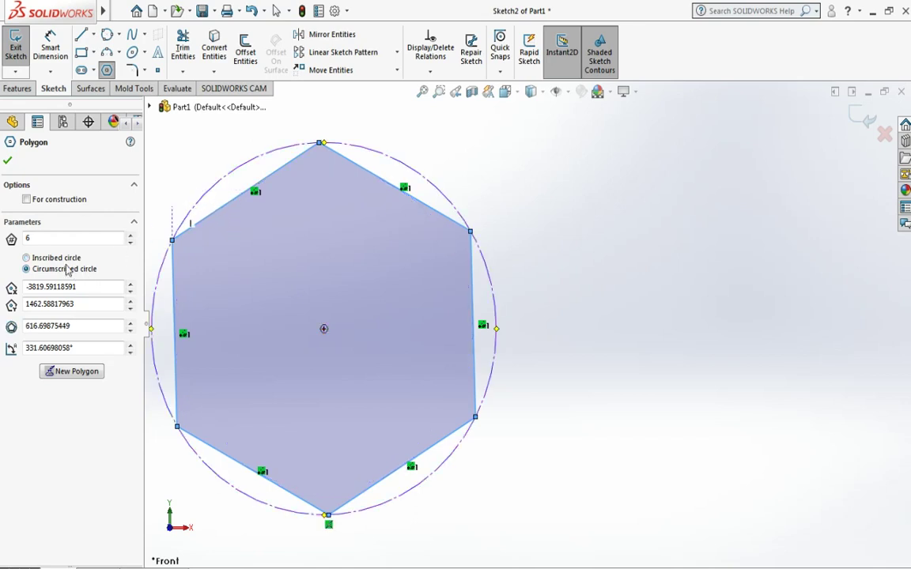
click(60, 259)
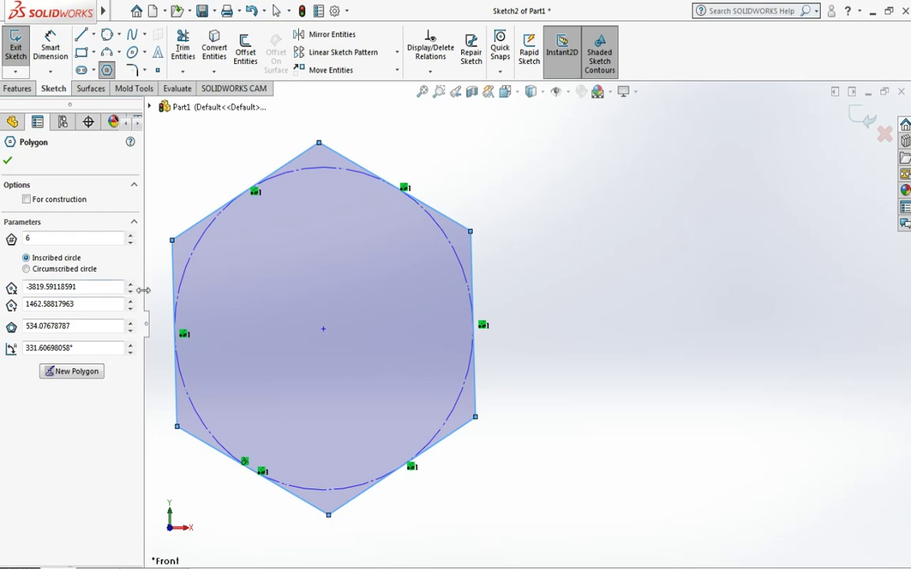
Move the hexagon's centre right, shrink its inscribed circle to 444.08 at about 1.61°, and confirm it.
drag(132, 287, 131, 288)
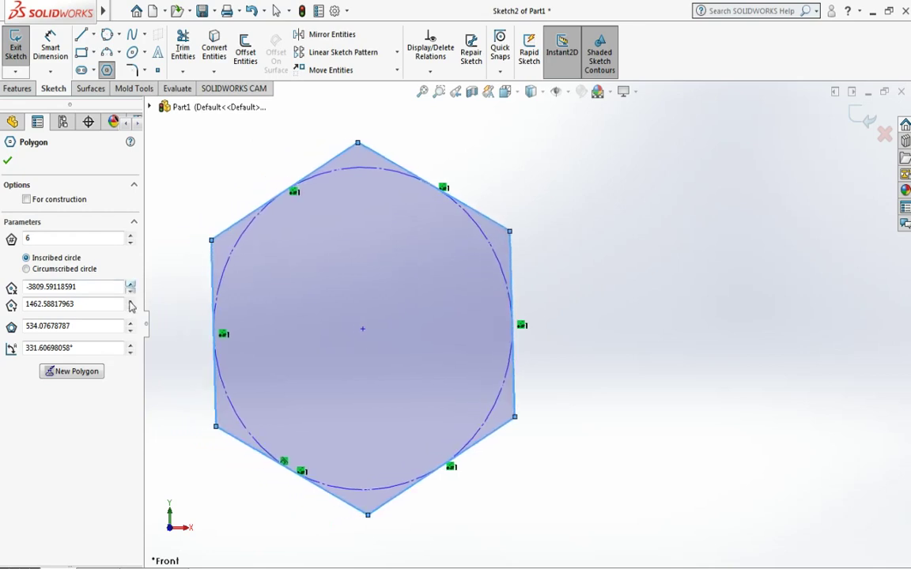
drag(132, 288, 131, 351)
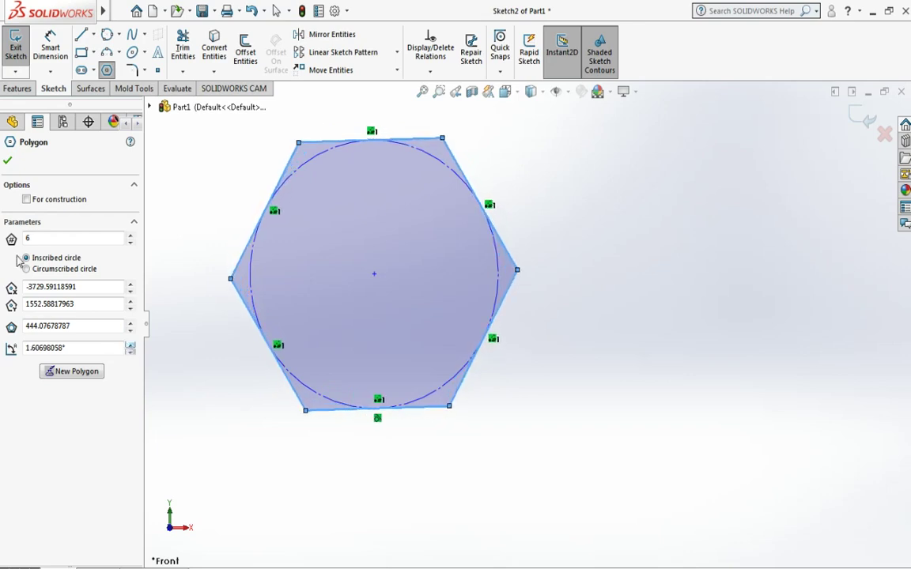
click(8, 161)
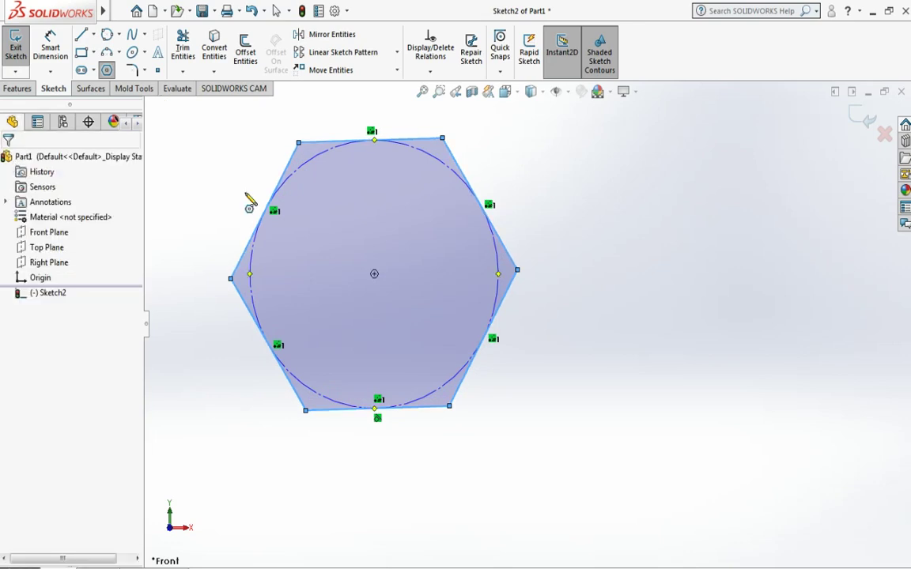